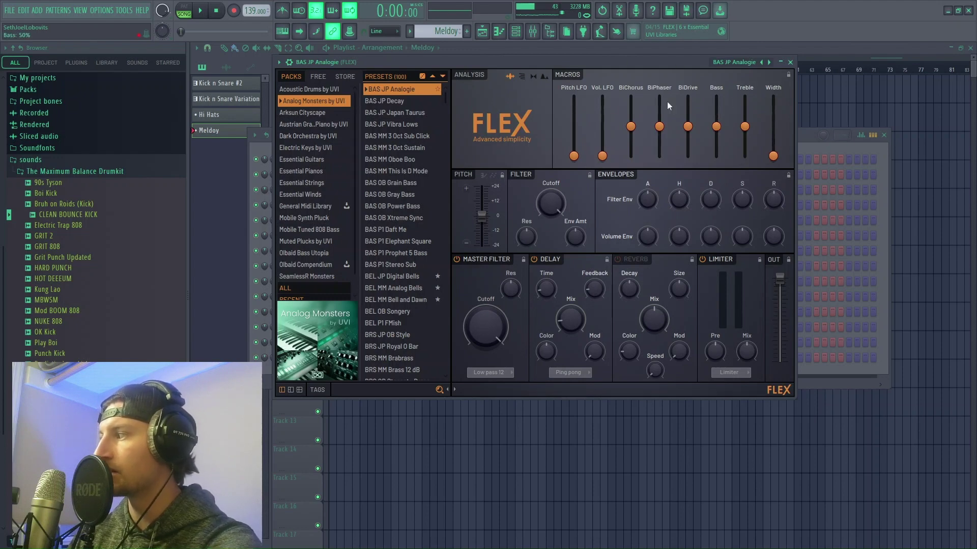
# Step: Load the Ace Nylon Lite preset from Essential Guitars with its delay switched off, and open the piano roll
pyautogui.click(305, 160)
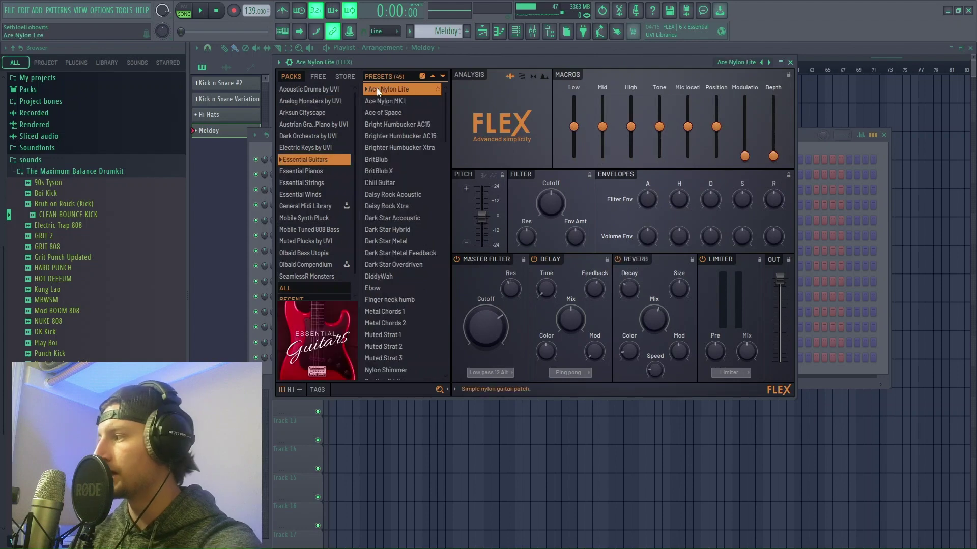
pyautogui.click(377, 89)
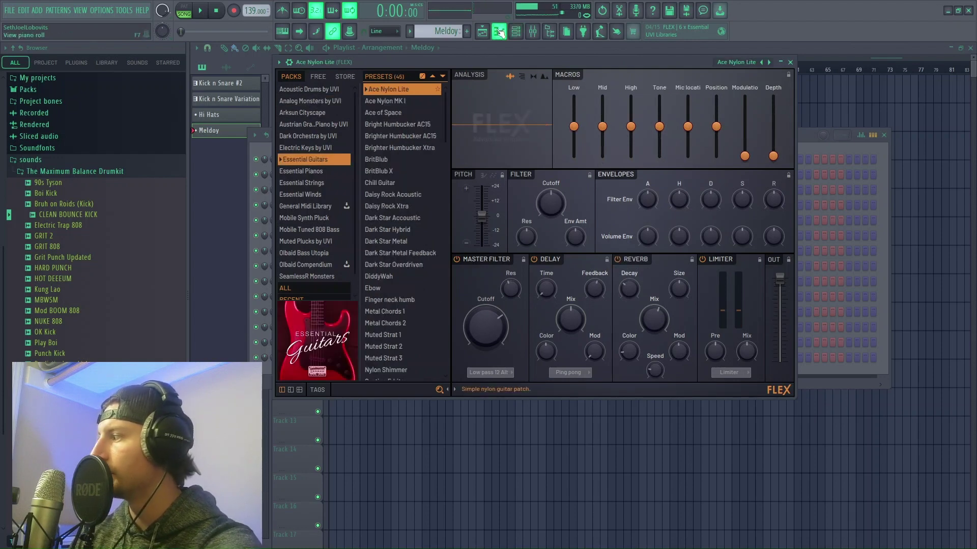
pyautogui.click(534, 260)
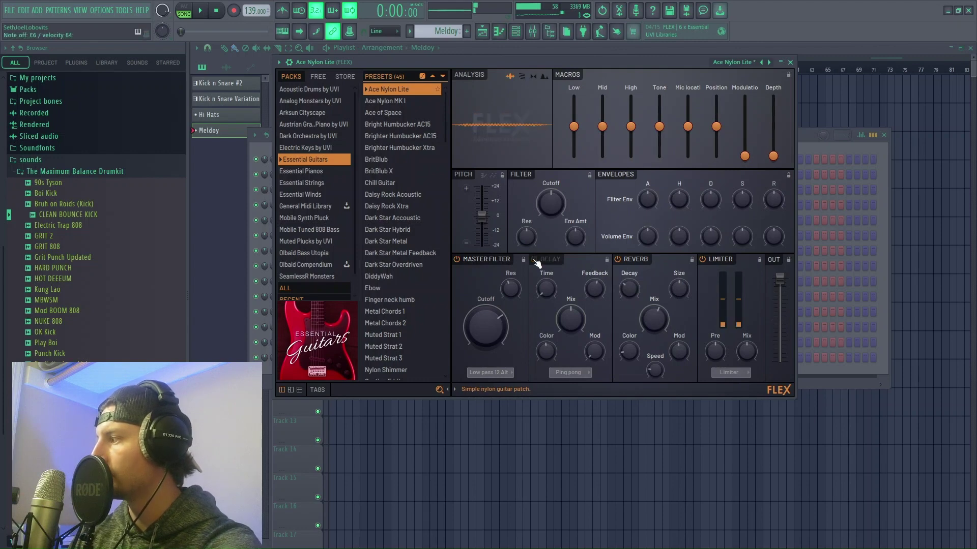
pyautogui.click(499, 32)
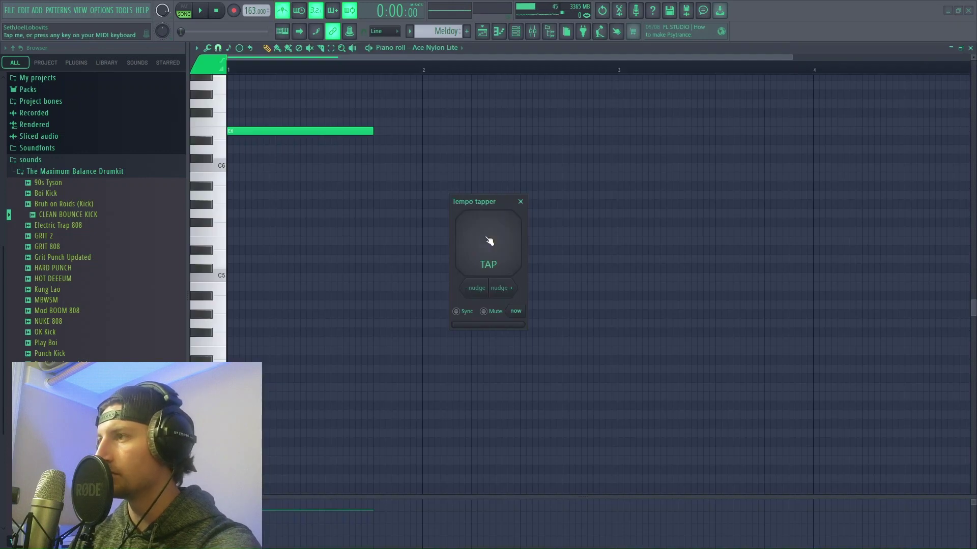
# Step: Set the project tempo to 129 BPM with the tempo tapper and close it
pyautogui.click(488, 241)
pyautogui.click(489, 241)
pyautogui.click(489, 241)
pyautogui.click(489, 241)
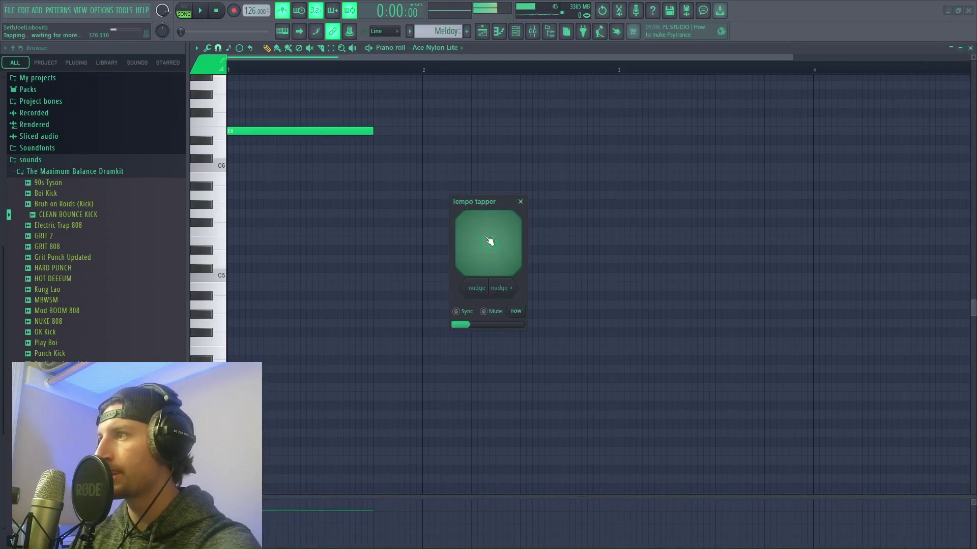
pyautogui.click(489, 242)
pyautogui.click(520, 202)
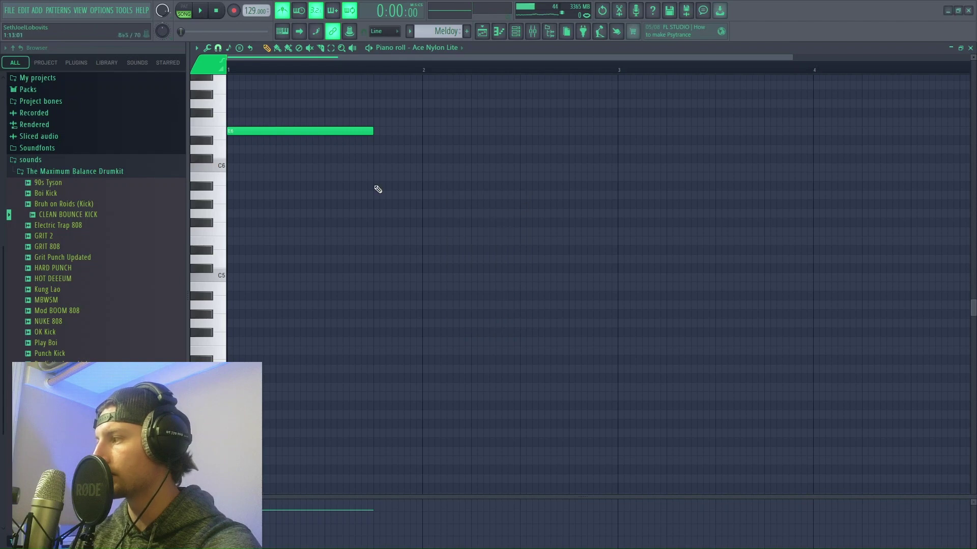
# Step: Shorten the opening E6 note to one beat and audition it
pyautogui.moveTo(379, 135); pyautogui.dragTo(275, 141)
pyautogui.press('space')
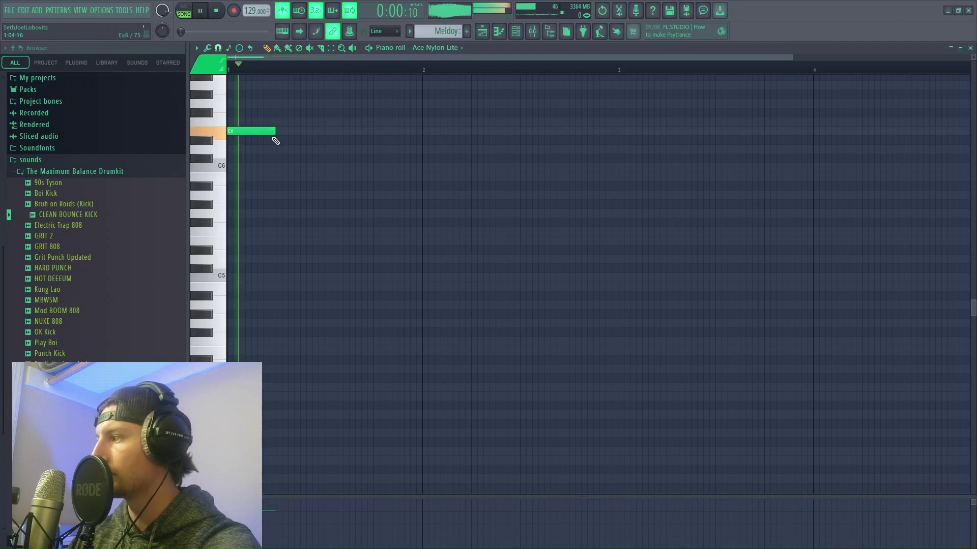
pyautogui.press('space')
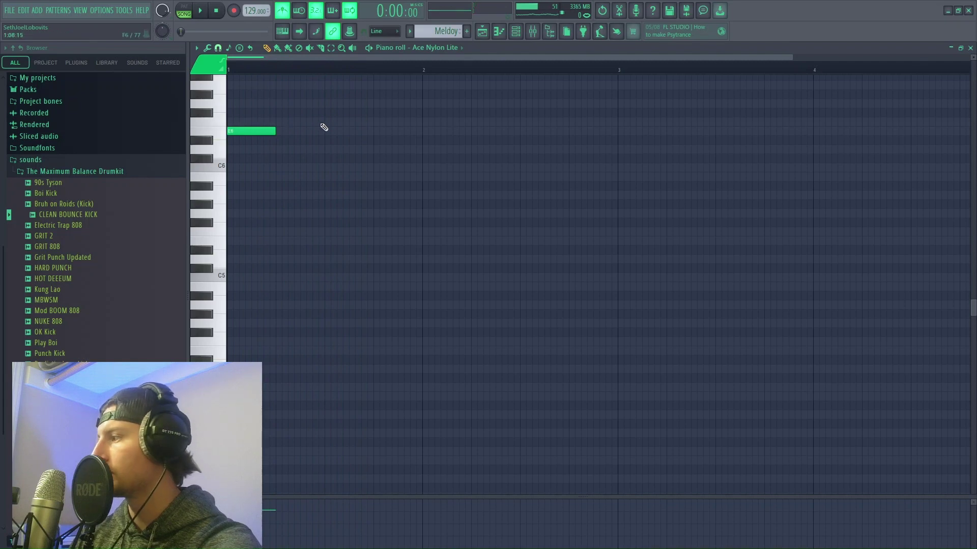
# Step: Build an eight-bar melody of one-beat E6, F6, B5, A5, C6 and B5 notes over long bass notes
pyautogui.press('space')
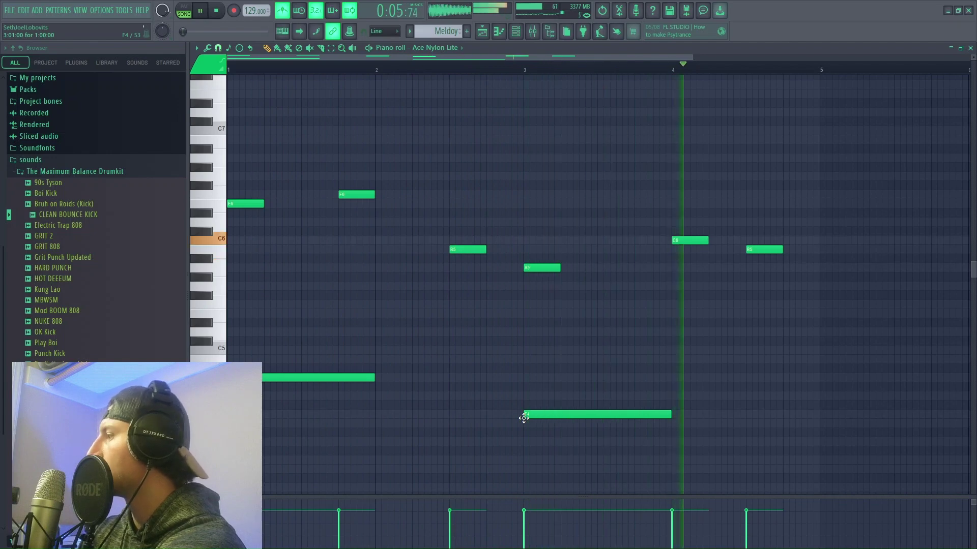
pyautogui.press('space')
pyautogui.scroll(-3, 833, 84)
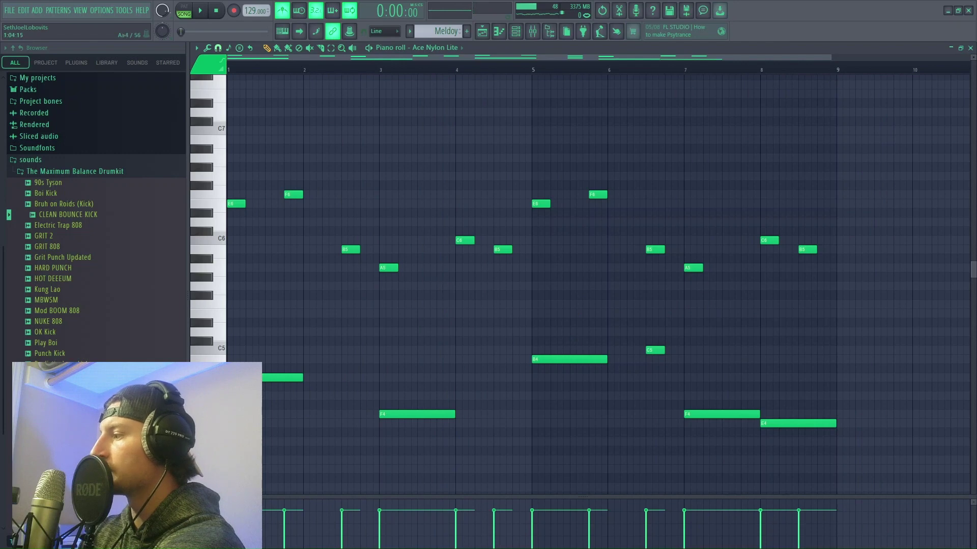
# Step: Highlight the long bass notes across all eight bars, clear the selection and play the opening of the pattern
pyautogui.moveTo(830, 454); pyautogui.dragTo(497, 362)
pyautogui.moveTo(465, 456); pyautogui.dragTo(252, 344)
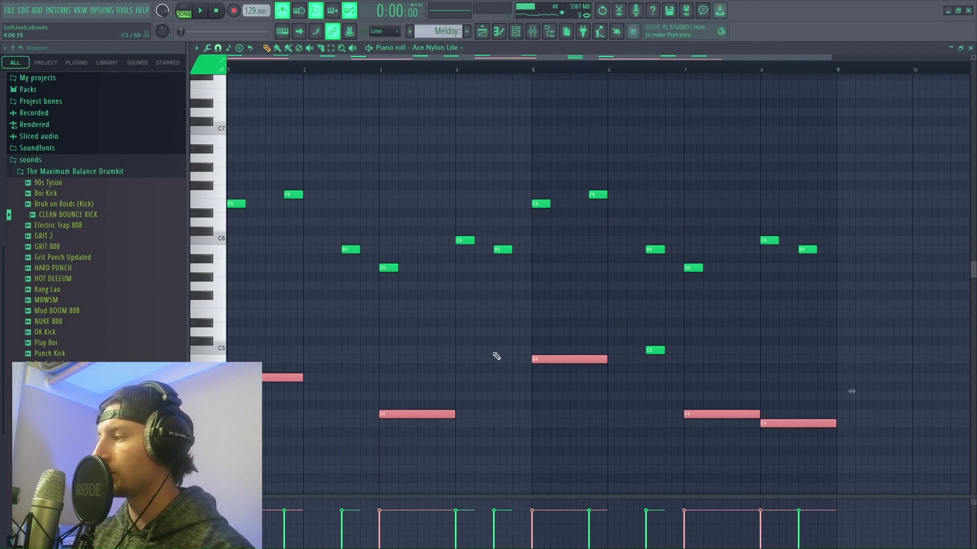
pyautogui.click(295, 311)
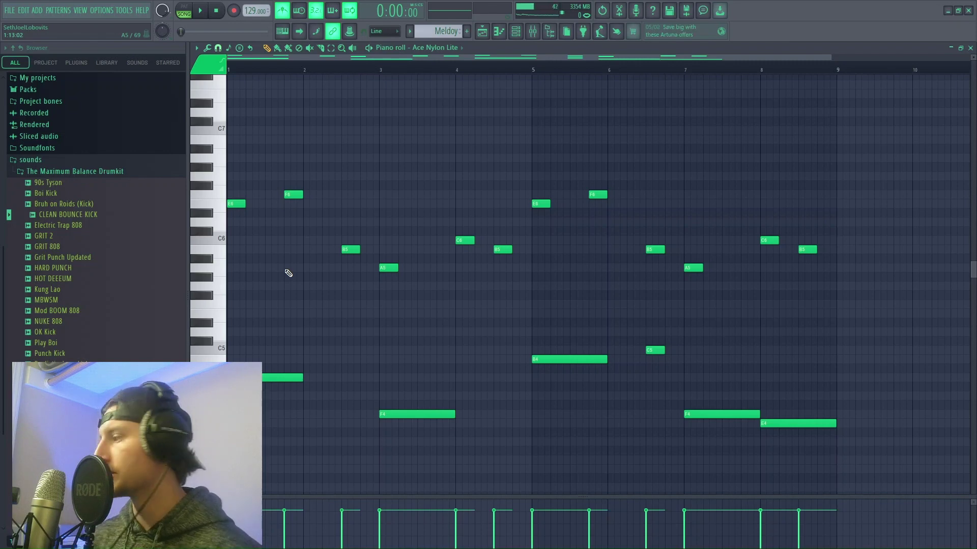
pyautogui.press('space')
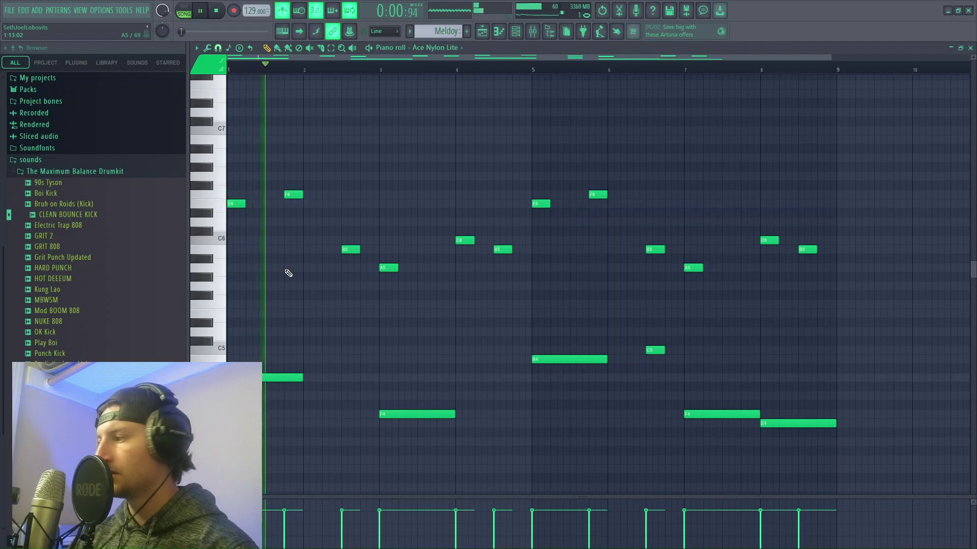
pyautogui.press('space')
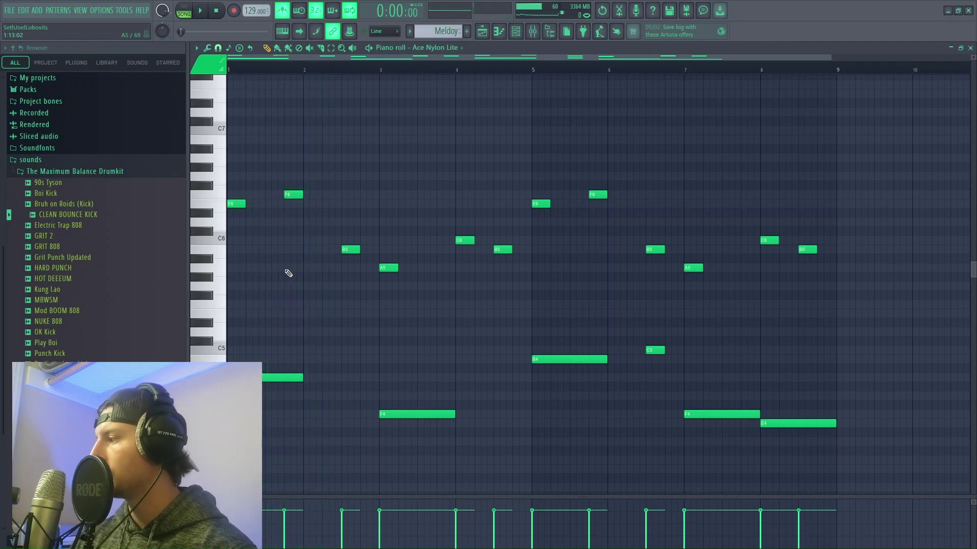
# Step: Try a one-beat B4 note on the second beat of bar 2 and audition it with the melody
pyautogui.moveTo(322, 414)
pyautogui.mouseDown()
pyautogui.moveTo(319, 348)
pyautogui.moveTo(320, 359)
pyautogui.moveTo(351, 362)
pyautogui.moveTo(338, 361)
pyautogui.mouseUp()
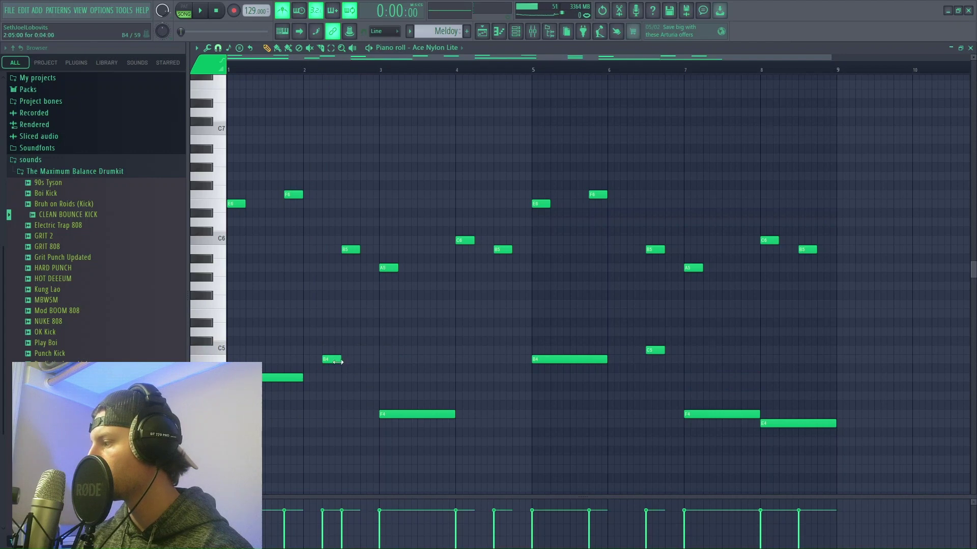
pyautogui.press('space')
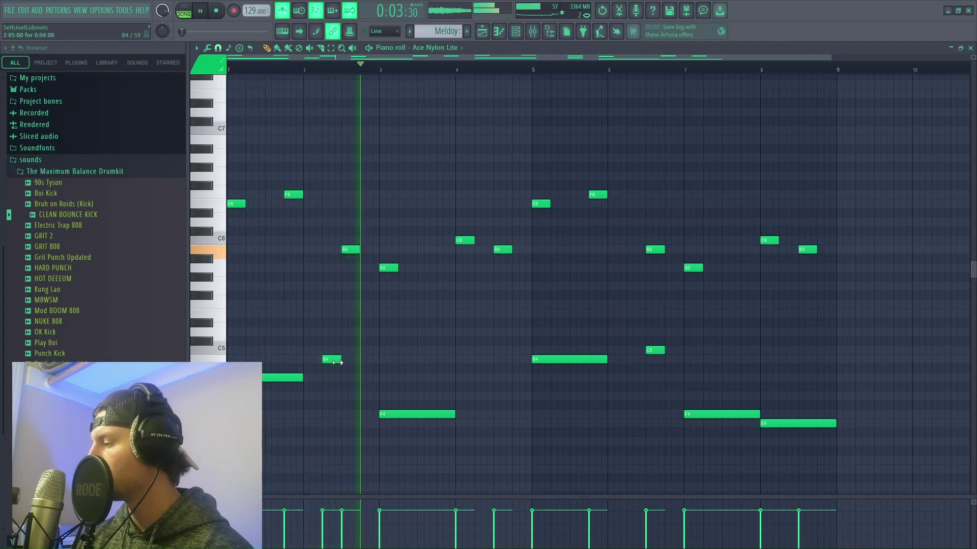
pyautogui.press('space')
pyautogui.click(330, 360)
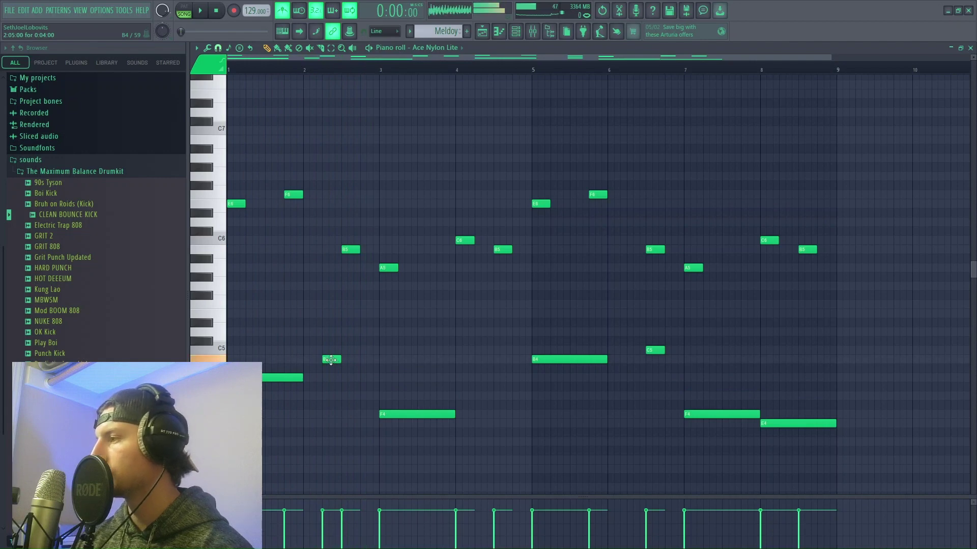
pyautogui.rightClick(330, 360)
# Step: Extend the bass line in bar 6 with an A4, B4, C5, B4, A4 run and end bar 8 on B4
pyautogui.press('space')
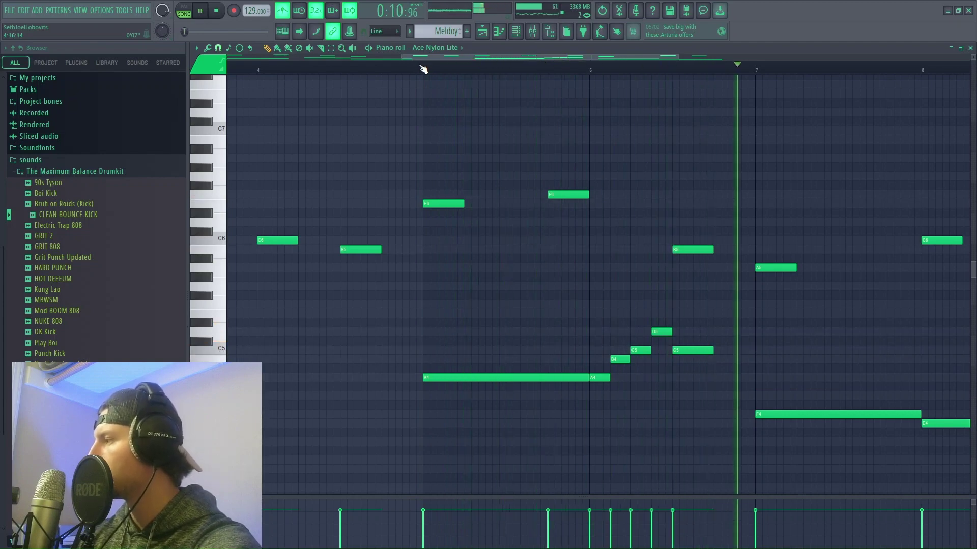
pyautogui.scroll(-2, 422, 69)
pyautogui.press('space')
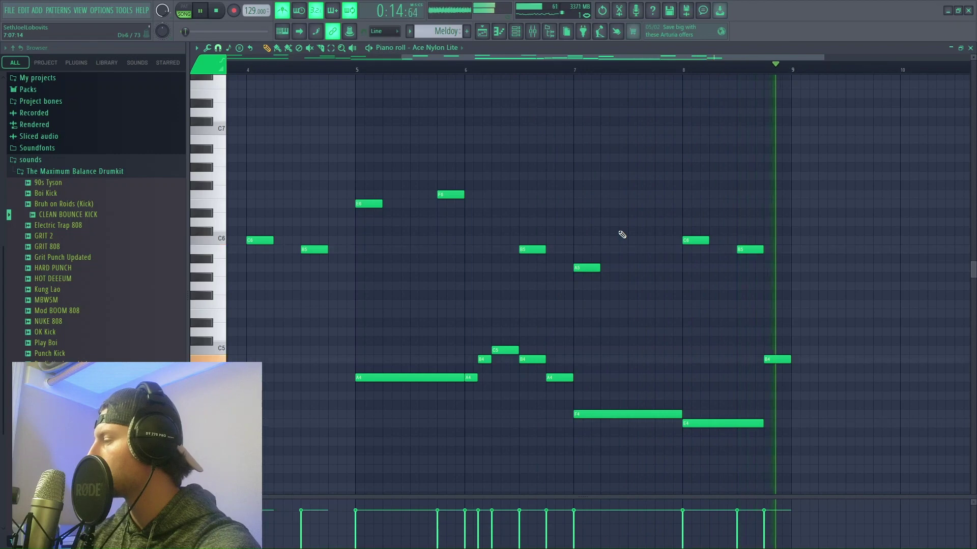
pyautogui.press('space')
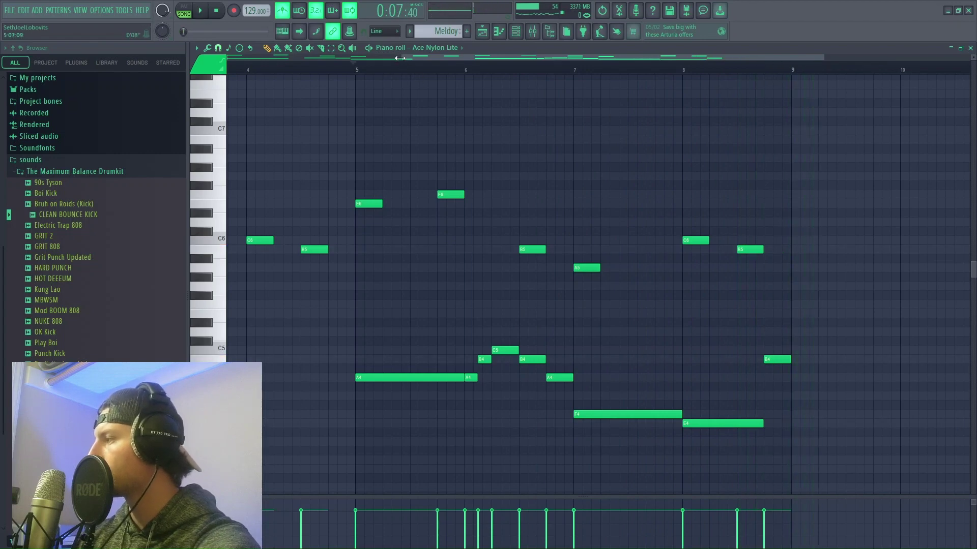
# Step: Add a middle voice of one-beat E5, F5, E5 and D5 notes over the first two bars, auditioning it
pyautogui.moveTo(400, 58); pyautogui.dragTo(237, 69)
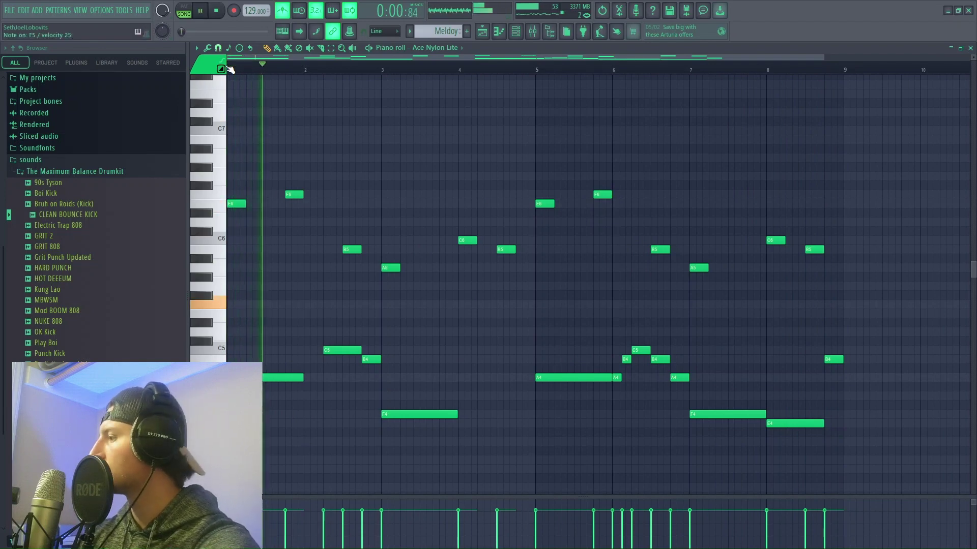
pyautogui.press('space')
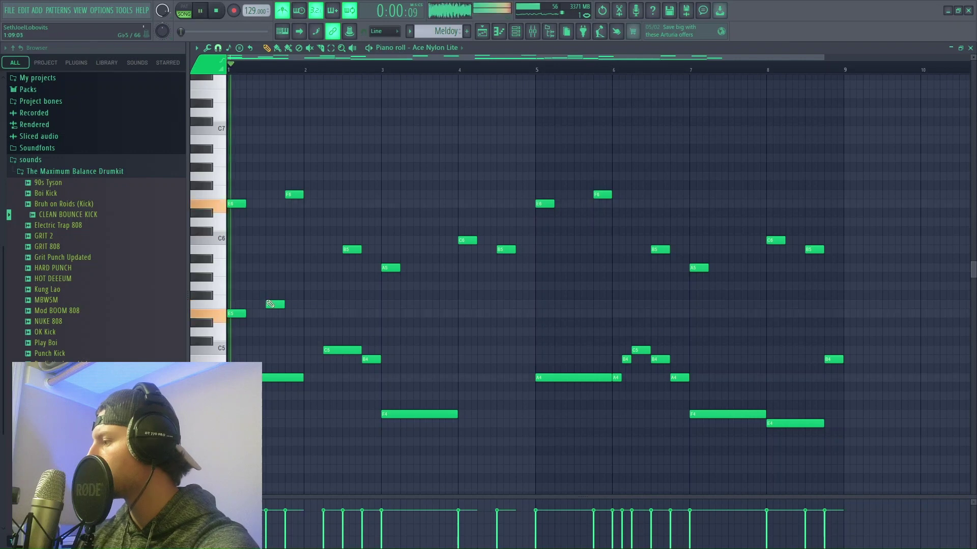
pyautogui.press('space')
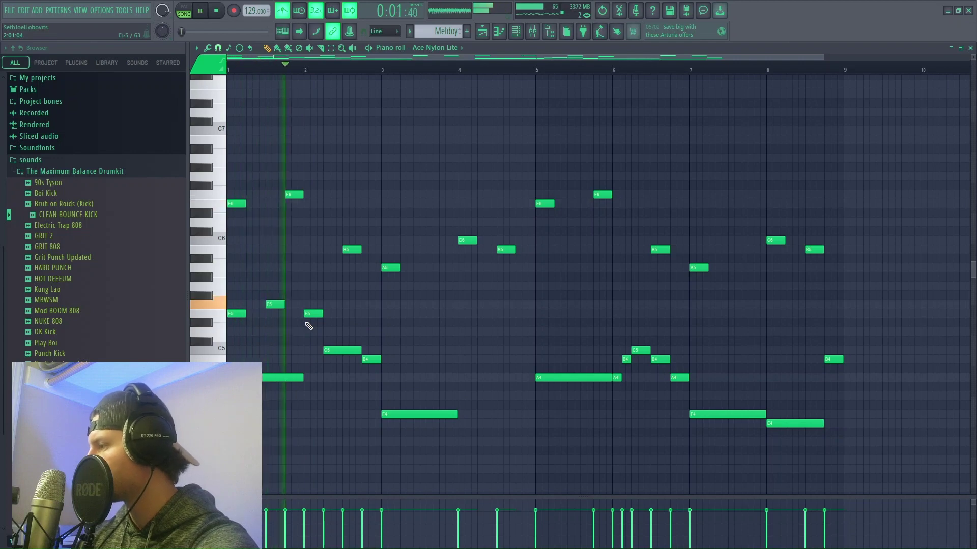
pyautogui.press('space')
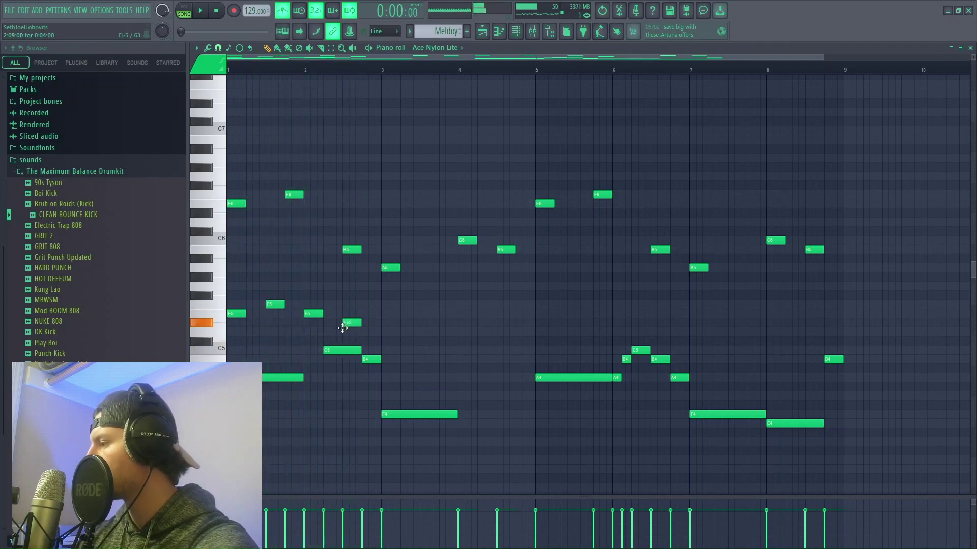
pyautogui.press('space')
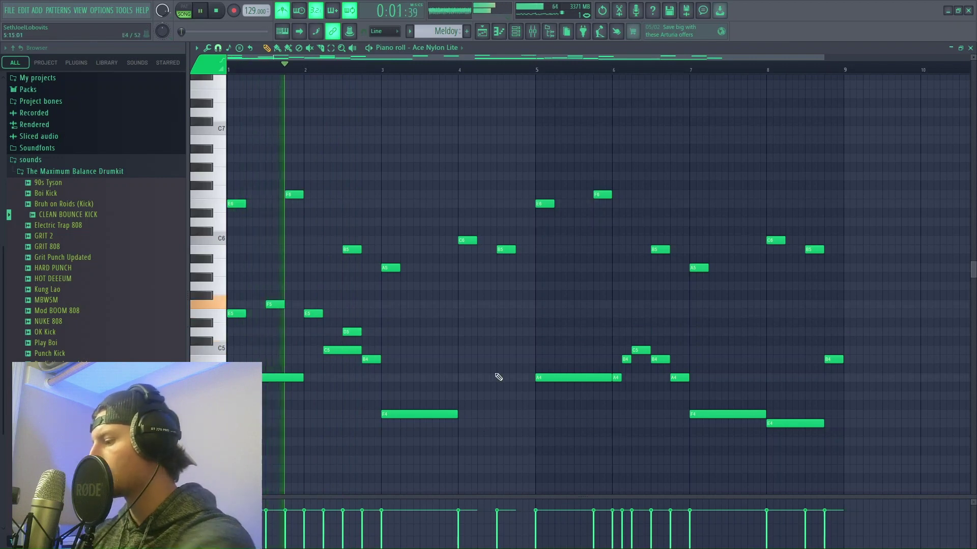
# Step: Lengthen the four middle-voice notes to two beats each and repeat the phrase through all eight bars
pyautogui.moveTo(368, 338); pyautogui.dragTo(264, 322)
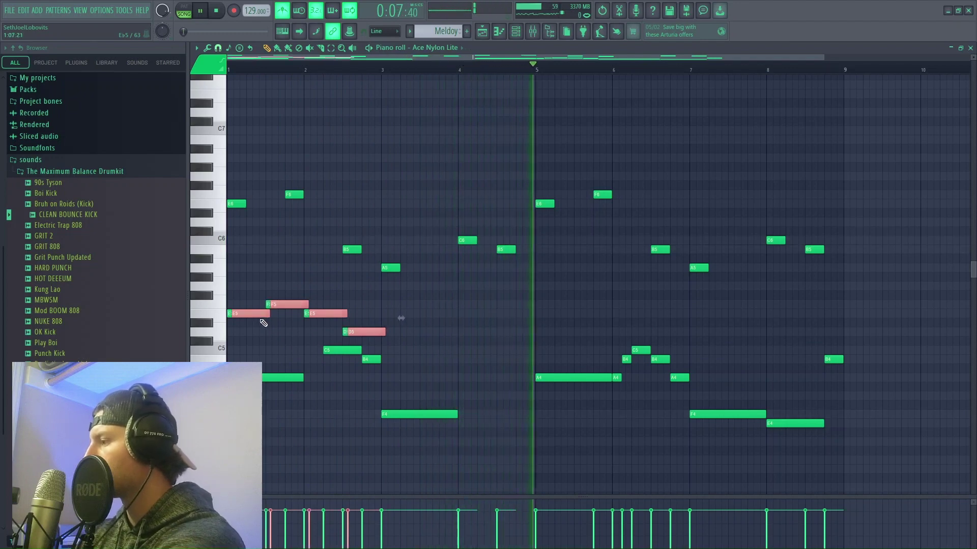
pyautogui.moveTo(244, 316); pyautogui.dragTo(397, 316)
pyautogui.press('space')
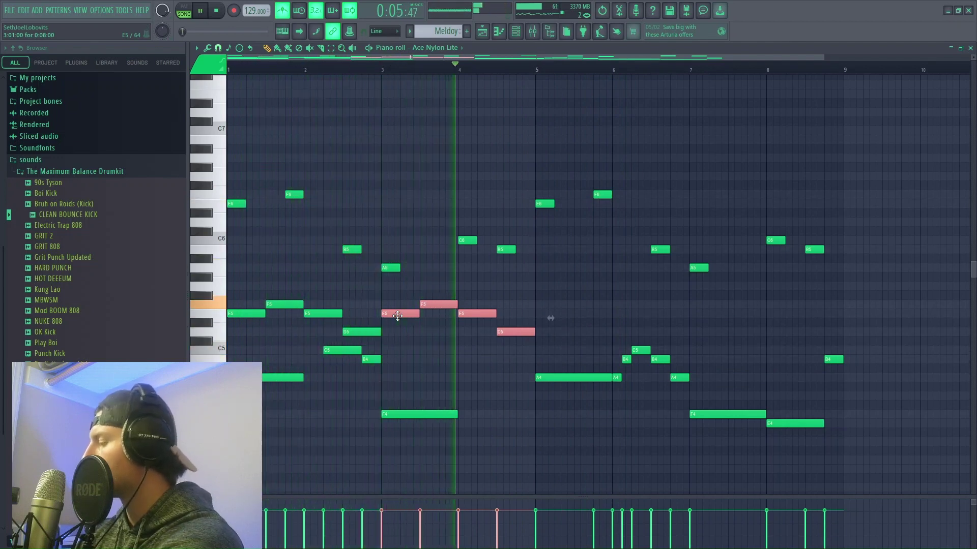
pyautogui.moveTo(532, 345)
pyautogui.mouseDown()
pyautogui.moveTo(390, 279)
pyautogui.moveTo(293, 314)
pyautogui.moveTo(244, 299)
pyautogui.moveTo(244, 312)
pyautogui.moveTo(524, 310)
pyautogui.moveTo(545, 319)
pyautogui.mouseUp()
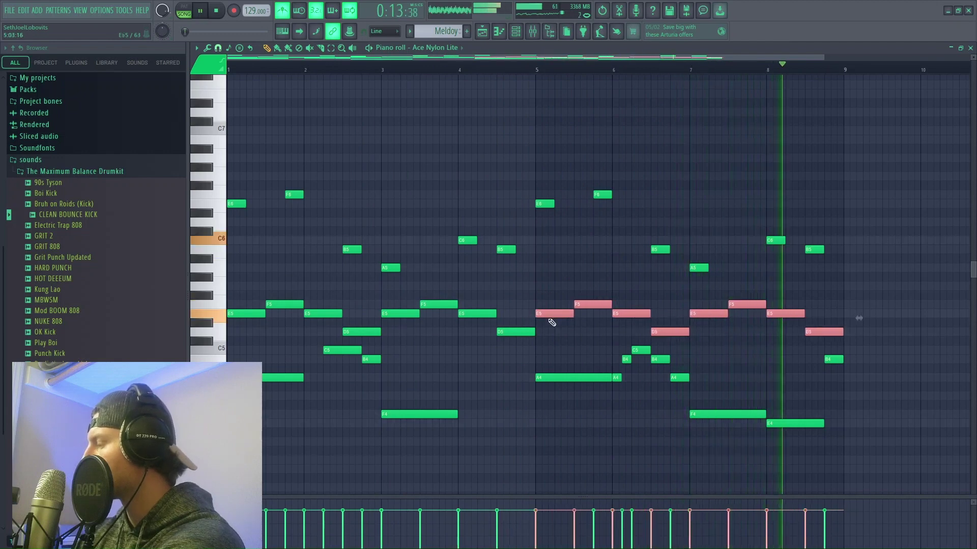
# Step: Add short A4 and F4 notes at the end of bar 2 and lower the long bass note in bar 3 to E4
pyautogui.keyDown('ctrl'); pyautogui.click(676, 136); pyautogui.keyUp('ctrl')
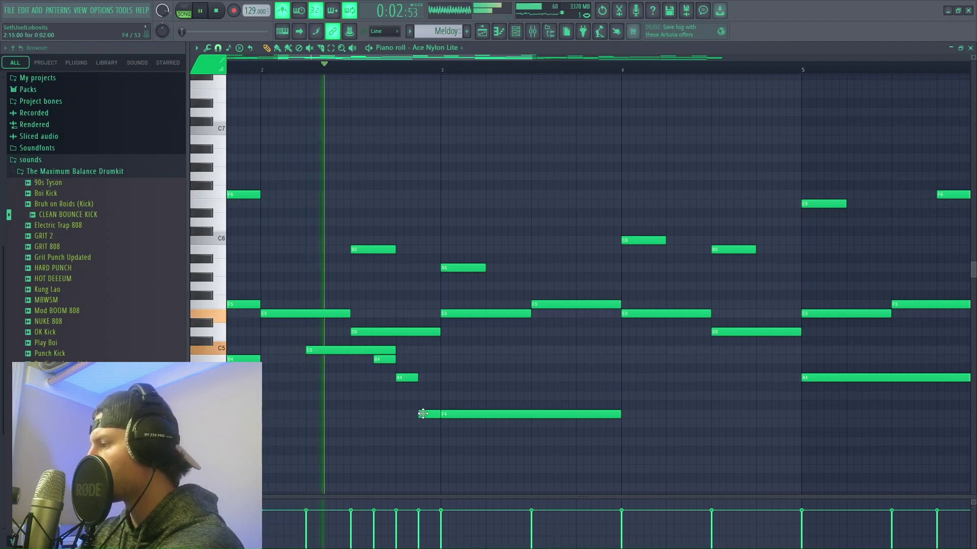
pyautogui.press('space')
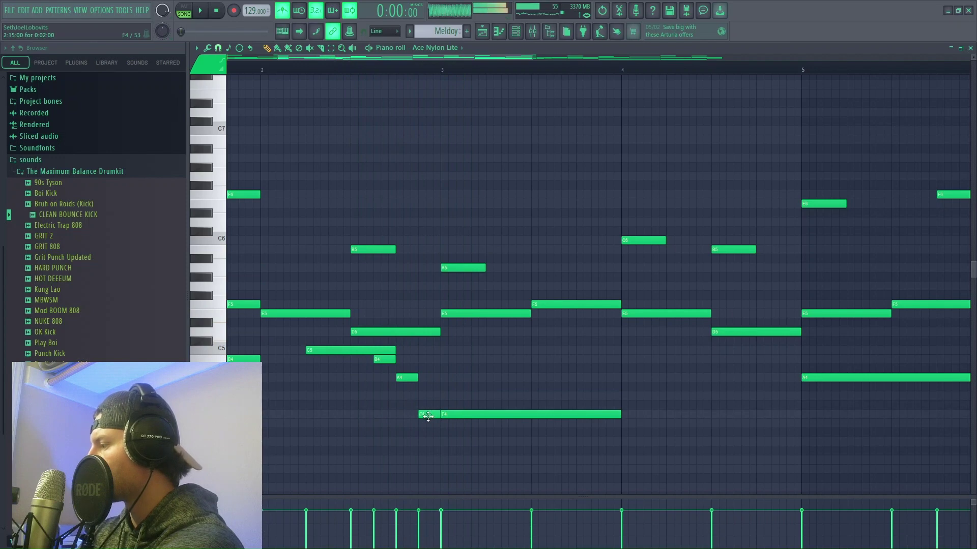
pyautogui.moveTo(453, 415); pyautogui.dragTo(453, 424)
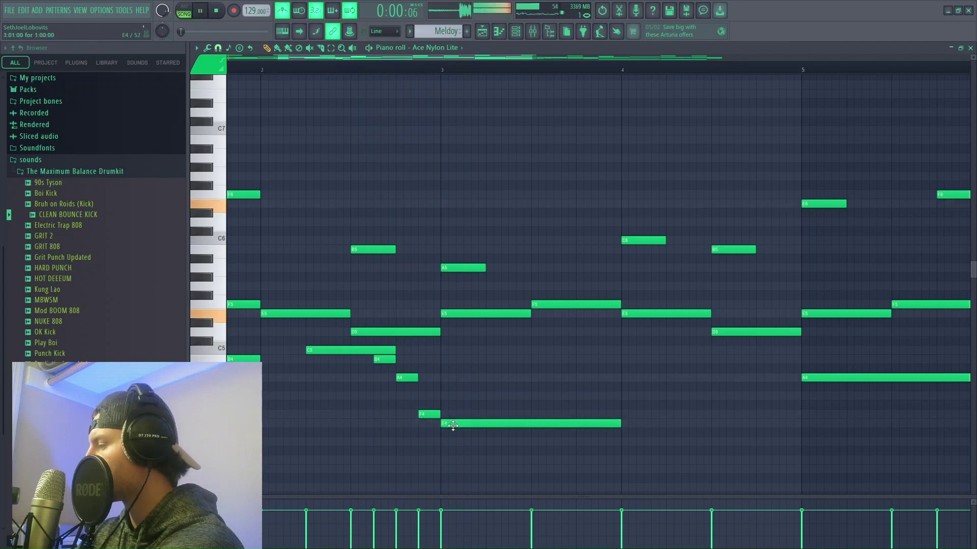
pyautogui.moveTo(382, 61); pyautogui.dragTo(299, 56)
pyautogui.moveTo(465, 56); pyautogui.dragTo(518, 69)
pyautogui.press('space')
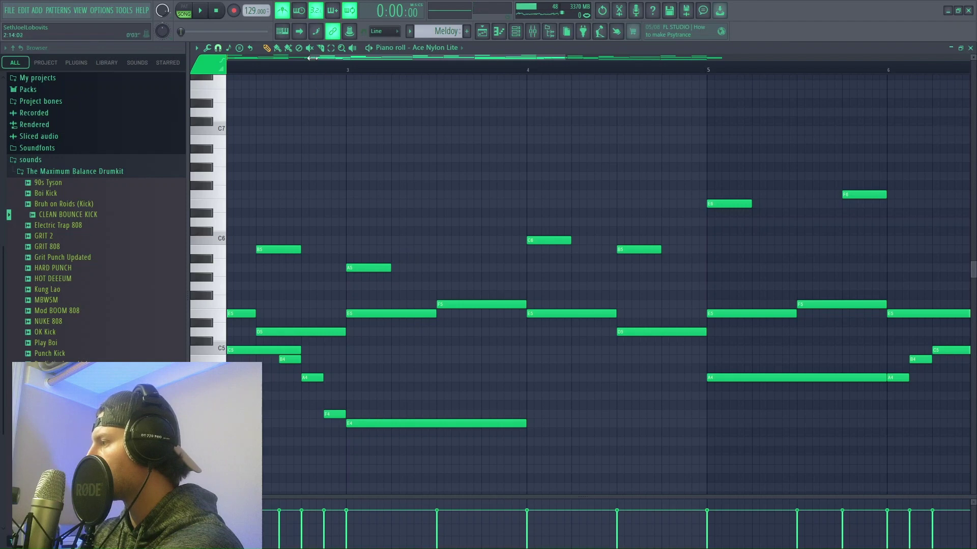
# Step: Add B4, C5 and B4 notes above bar 1's long bass note and play the full eight-bar pattern
pyautogui.moveTo(312, 58); pyautogui.dragTo(228, 58)
pyautogui.press('space')
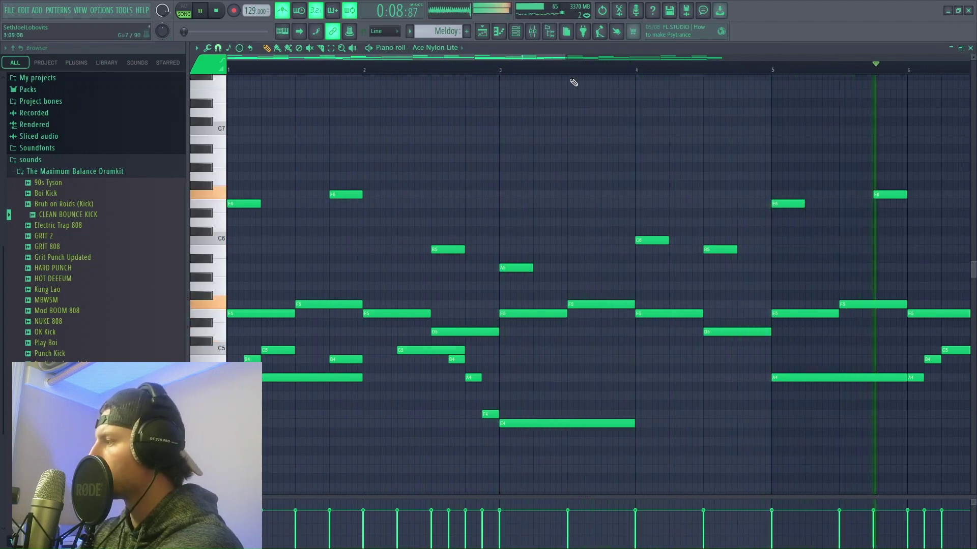
pyautogui.scroll(-5, 661, 92)
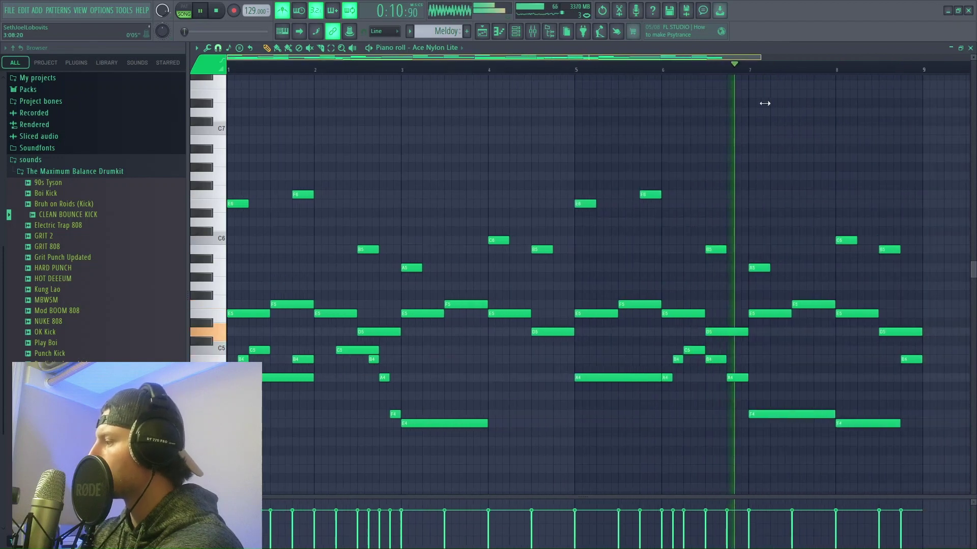
pyautogui.moveTo(764, 103); pyautogui.dragTo(768, 105)
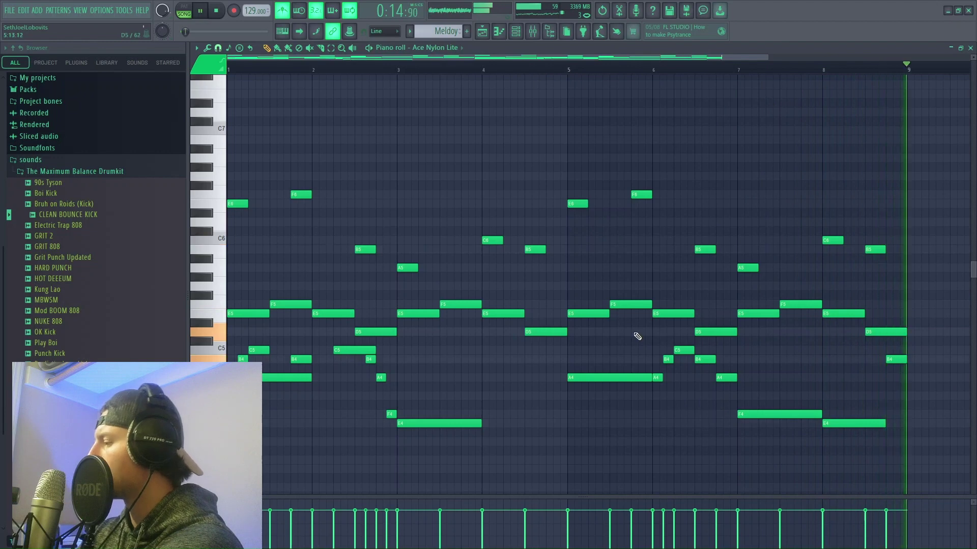
# Step: Add one-beat B4 and C5 notes in the second half of bar 3 and stretch its E4 bass note across the full bar
pyautogui.press('space')
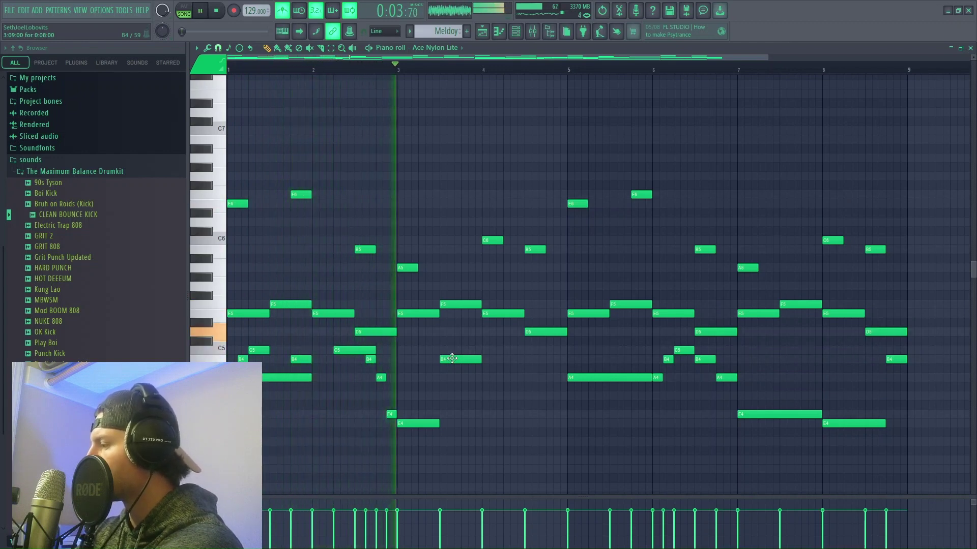
pyautogui.press('space')
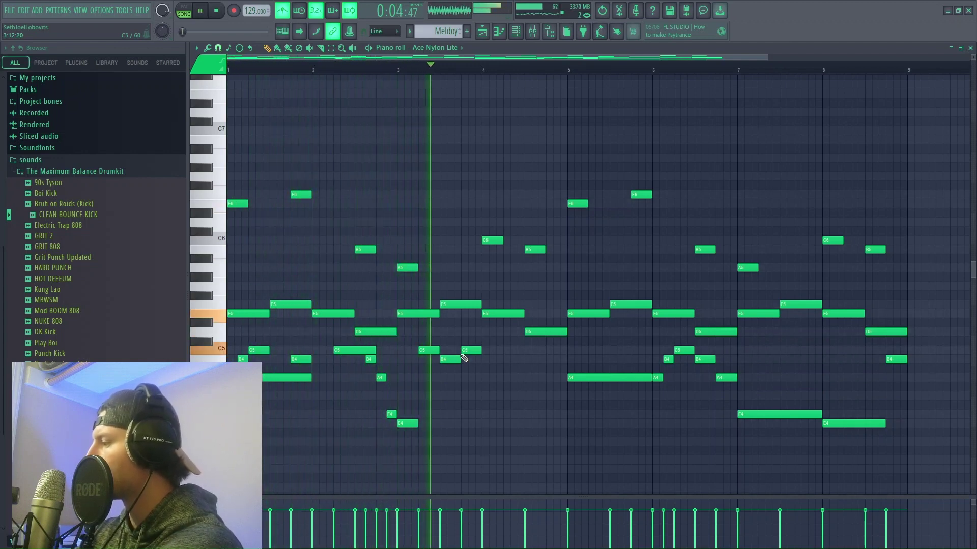
pyautogui.press('space')
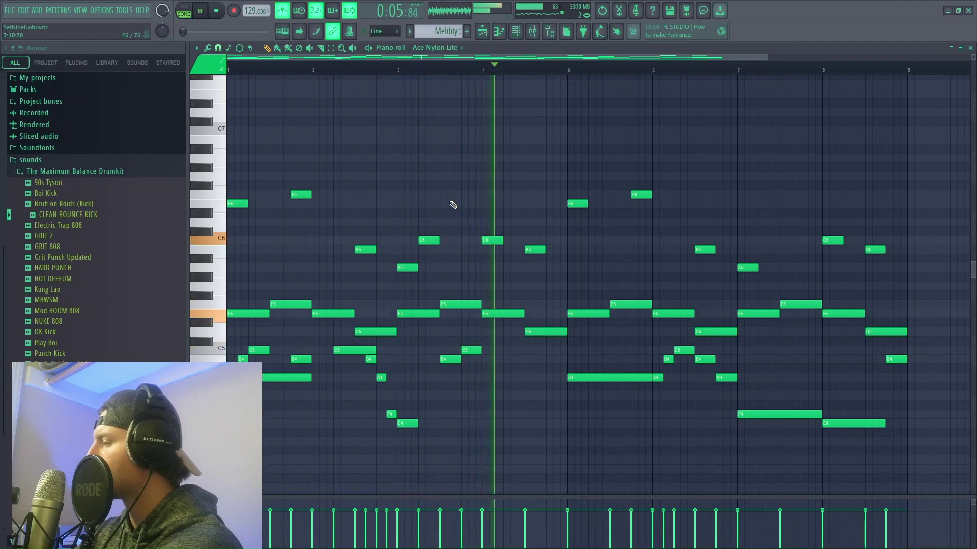
pyautogui.rightClick(431, 242)
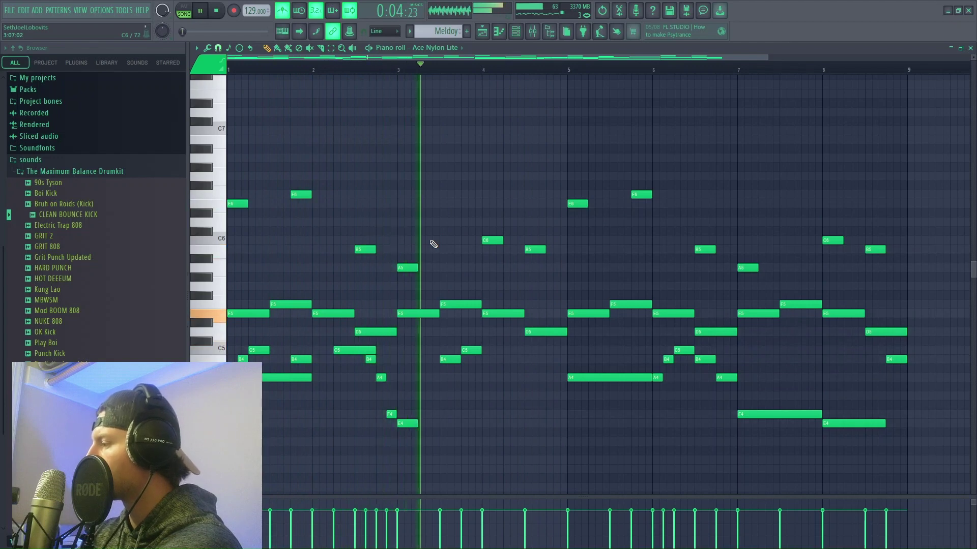
pyautogui.press('space')
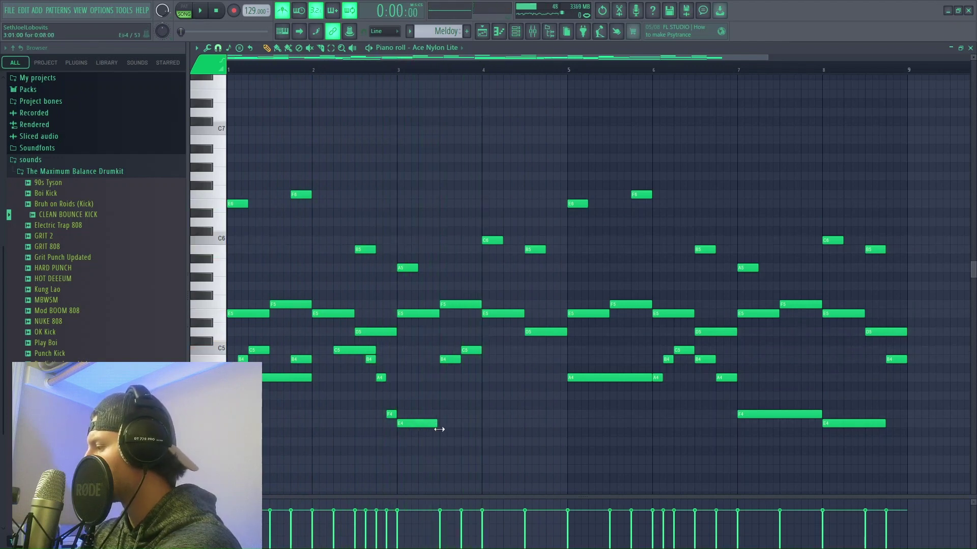
pyautogui.moveTo(440, 425); pyautogui.dragTo(482, 427)
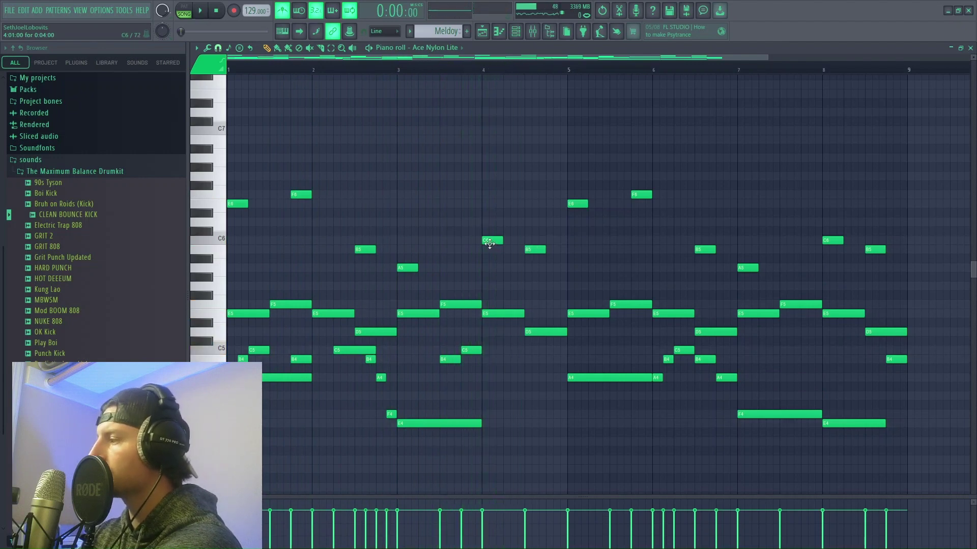
# Step: Add half-beat E6, D6, C6 and D6 notes over the first two beats of bar 4 and audition them
pyautogui.click(483, 193)
pyautogui.moveTo(482, 193); pyautogui.dragTo(488, 228)
pyautogui.keyDown('ctrl'); pyautogui.scroll(3, 498, 204); pyautogui.keyUp('ctrl')
pyautogui.click(485, 205)
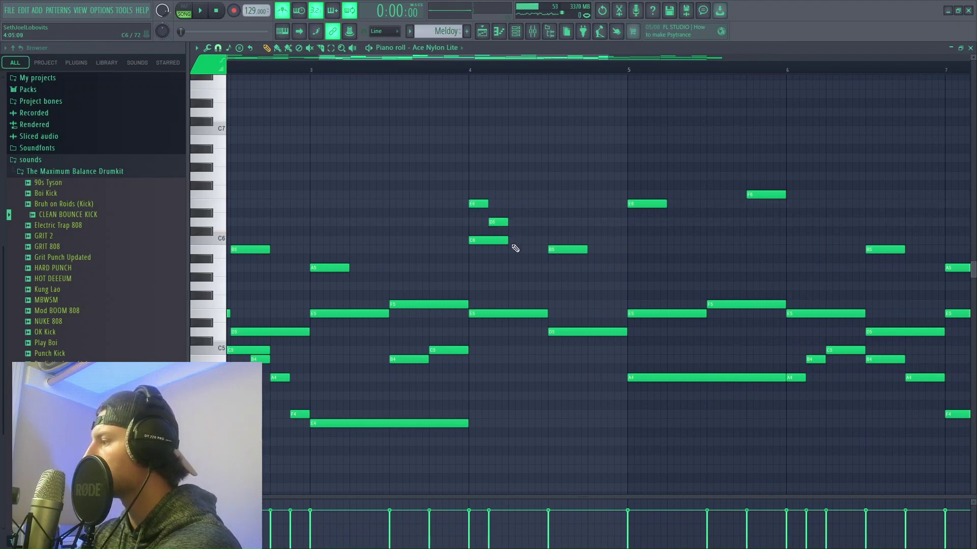
pyautogui.click(514, 240)
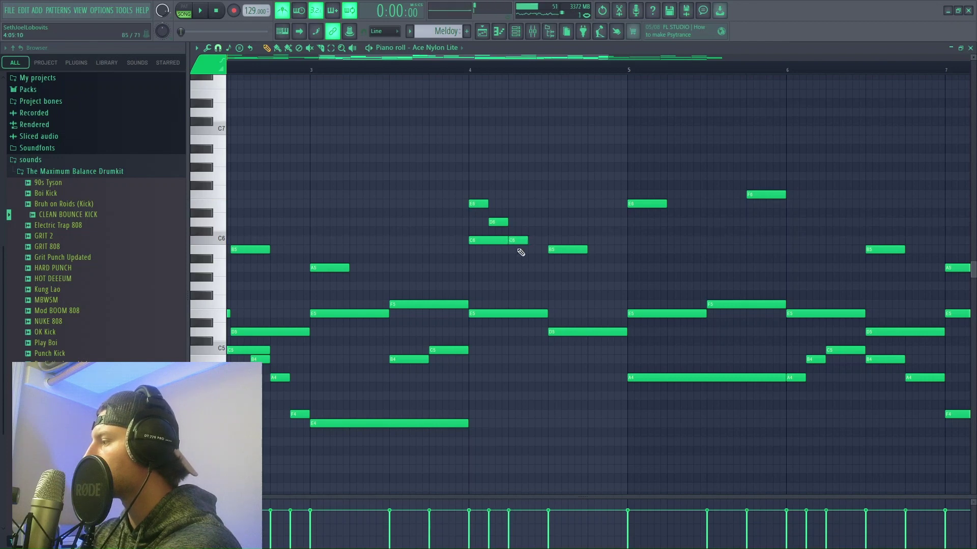
pyautogui.click(532, 224)
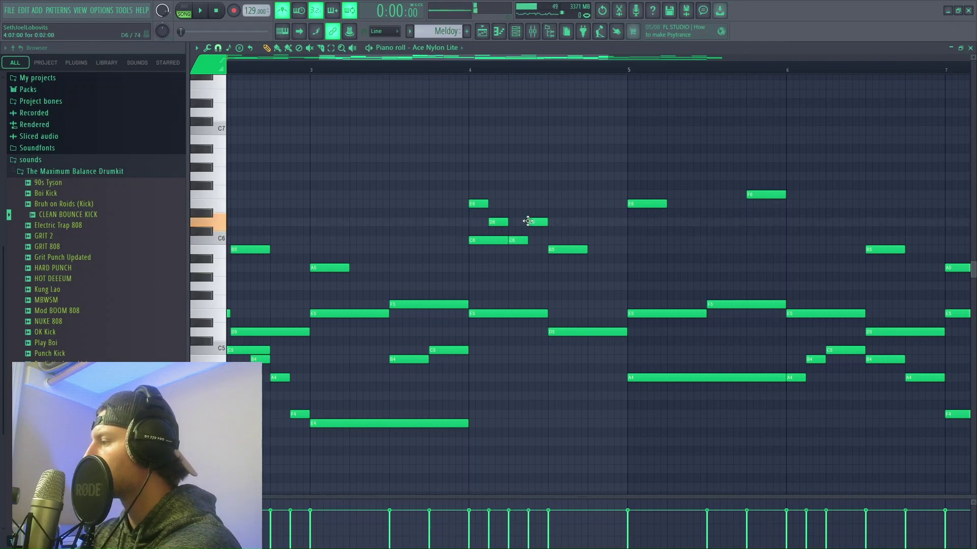
pyautogui.press('space')
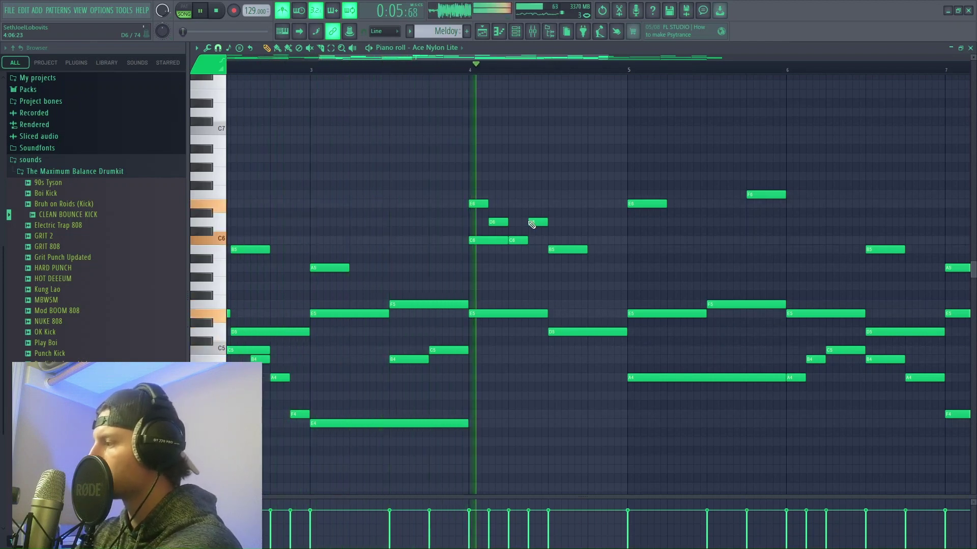
pyautogui.press('space')
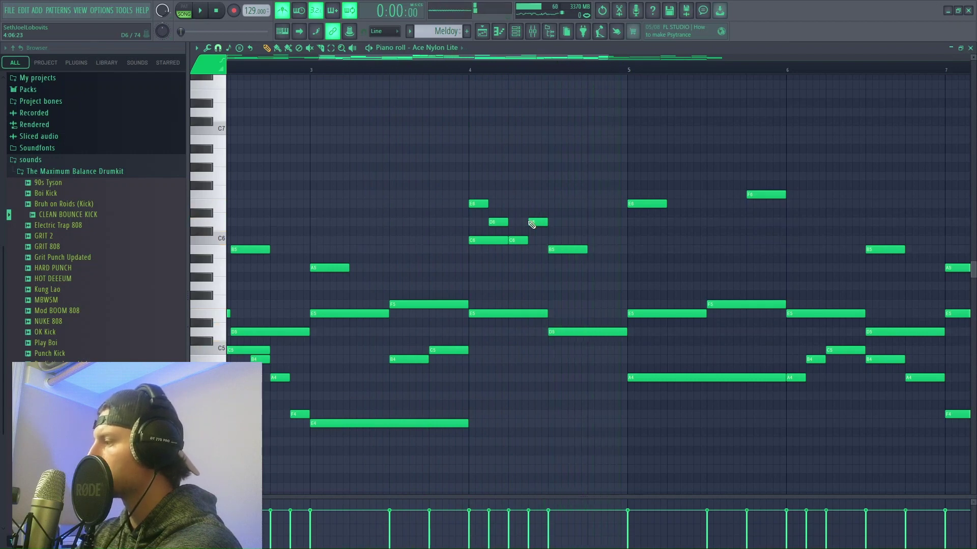
# Step: Add a one-beat B5 at the end of bar 4, lower the B5 before it to A5, and audition the change
pyautogui.moveTo(587, 230); pyautogui.dragTo(627, 254)
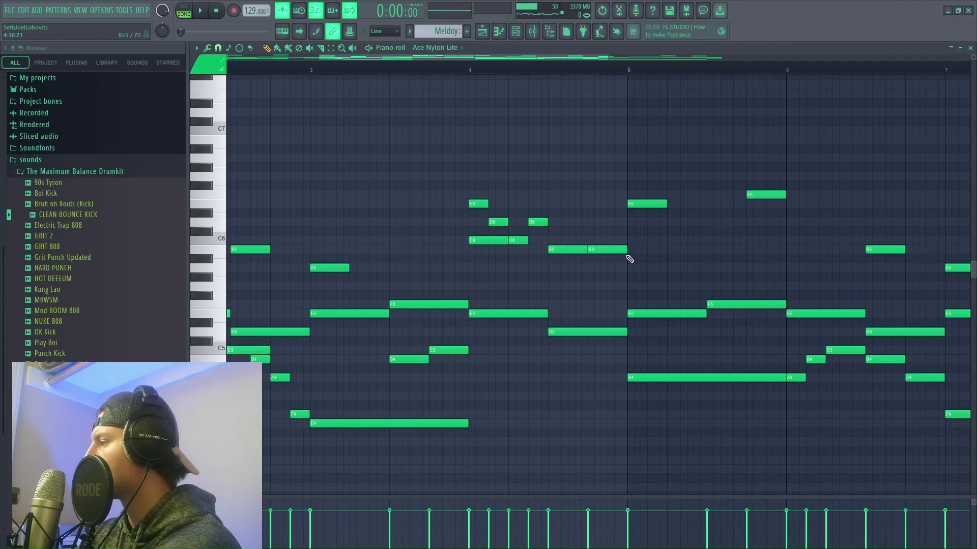
pyautogui.press('space')
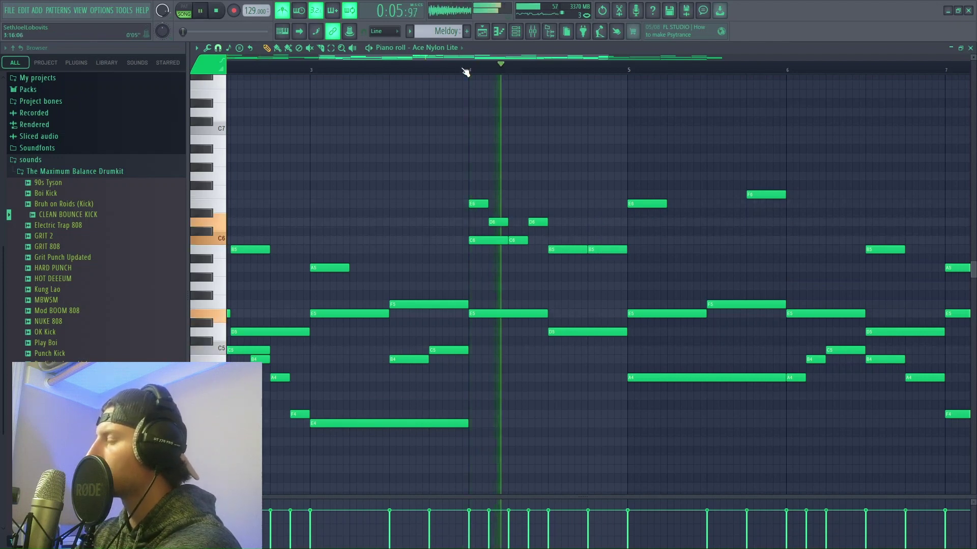
pyautogui.press('space')
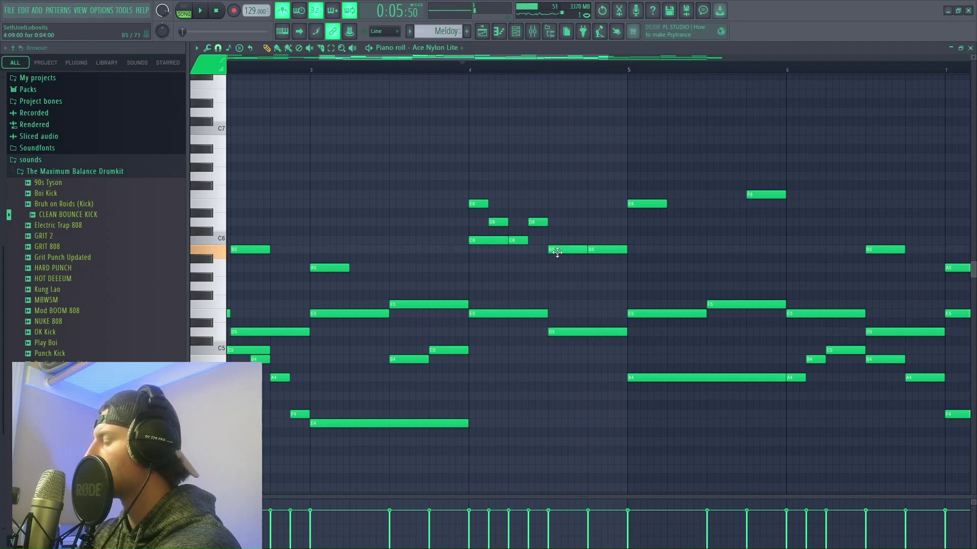
pyautogui.moveTo(557, 253); pyautogui.dragTo(560, 270)
pyautogui.press('space')
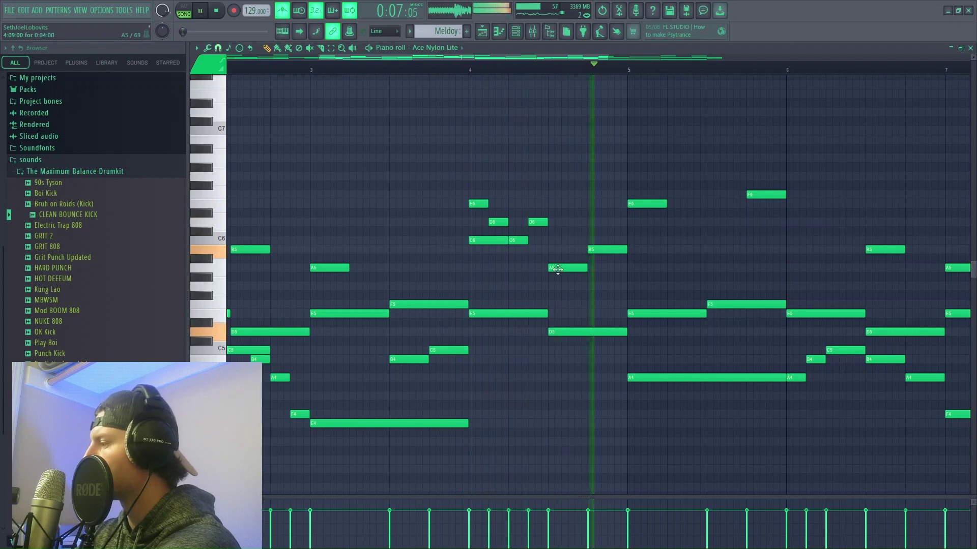
pyautogui.press('space')
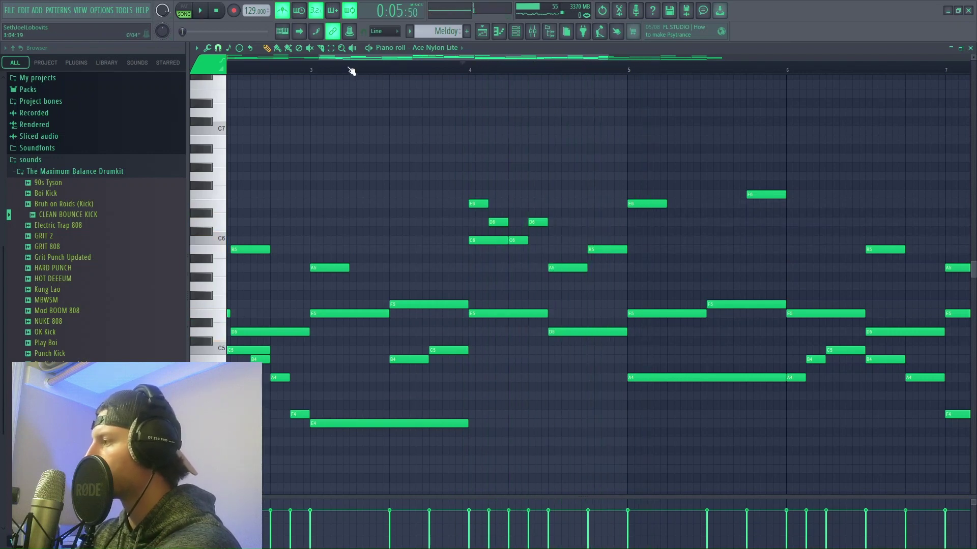
# Step: Add one-beat E6 and F6 notes on beats 1 and 4 of bar 3 and replace bar 4's D5 with a two-beat B4
pyautogui.moveTo(321, 57); pyautogui.dragTo(204, 63)
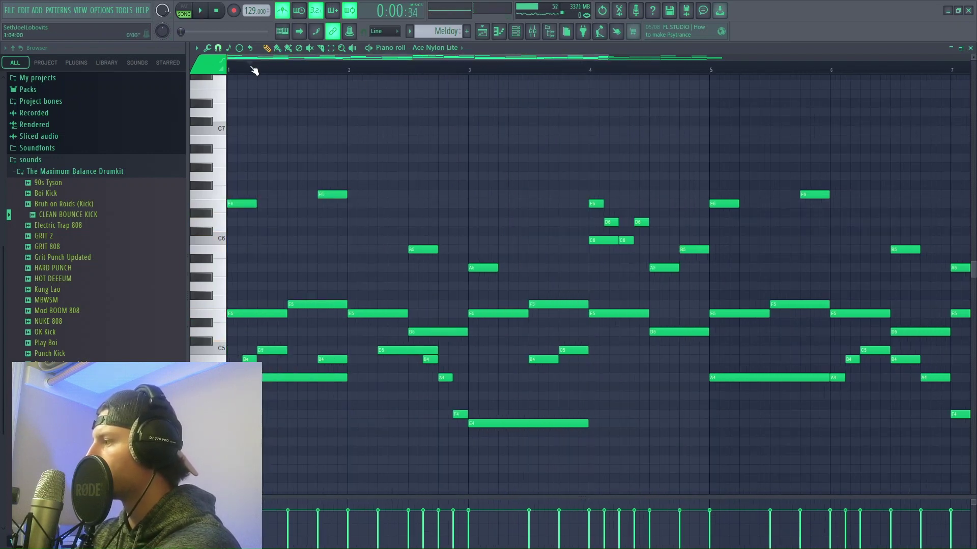
pyautogui.press('space')
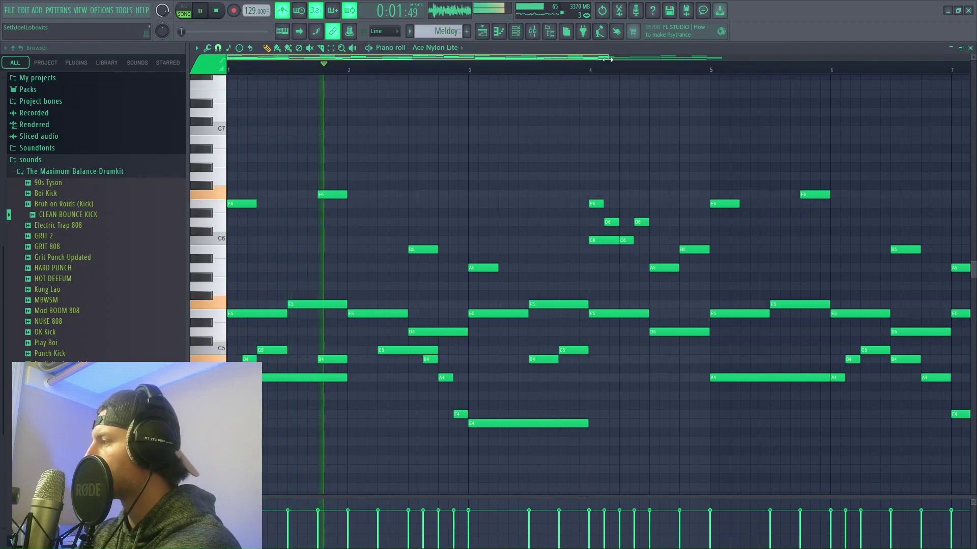
pyautogui.moveTo(722, 56); pyautogui.dragTo(760, 91)
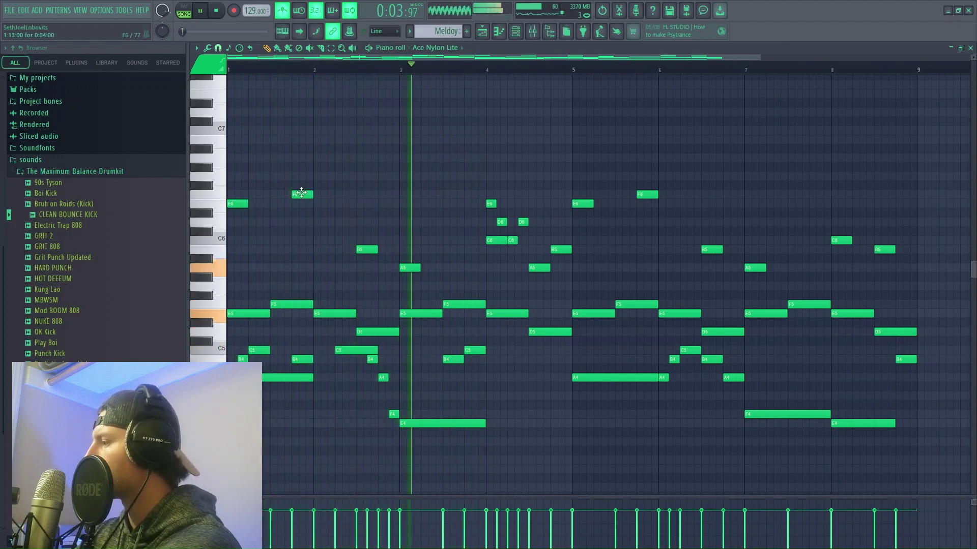
pyautogui.press('space')
pyautogui.hotkey('ctrl', 'z')
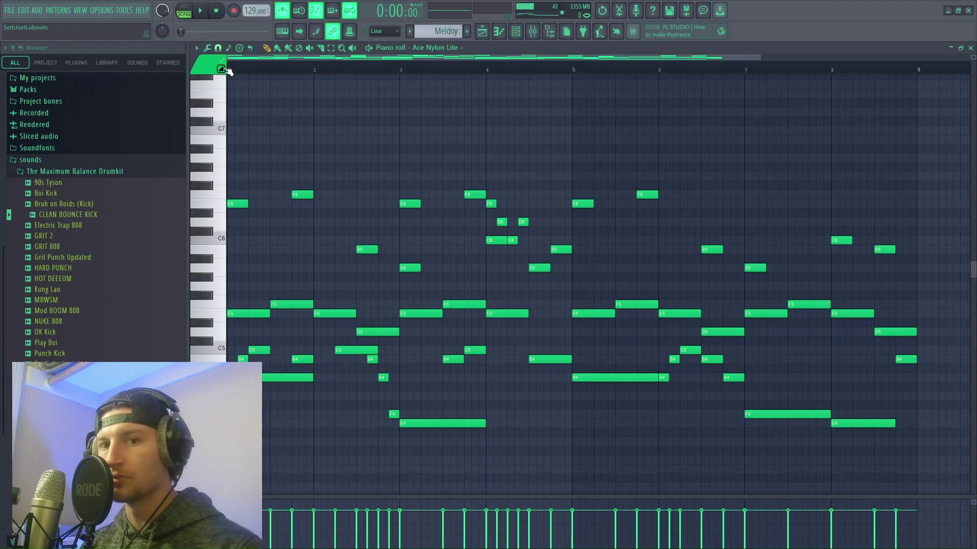
# Step: Add a half-beat E6, D6, C6, A5 run and a one-beat C6 on the last beat of bar 6, auditioning them
pyautogui.press('space')
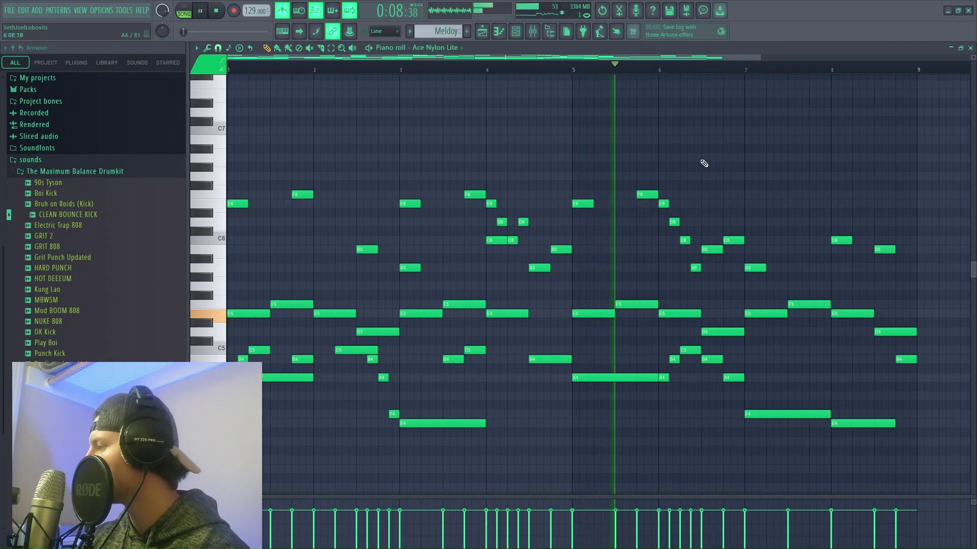
pyautogui.scroll(2, 703, 163)
pyautogui.scroll(1, 703, 163)
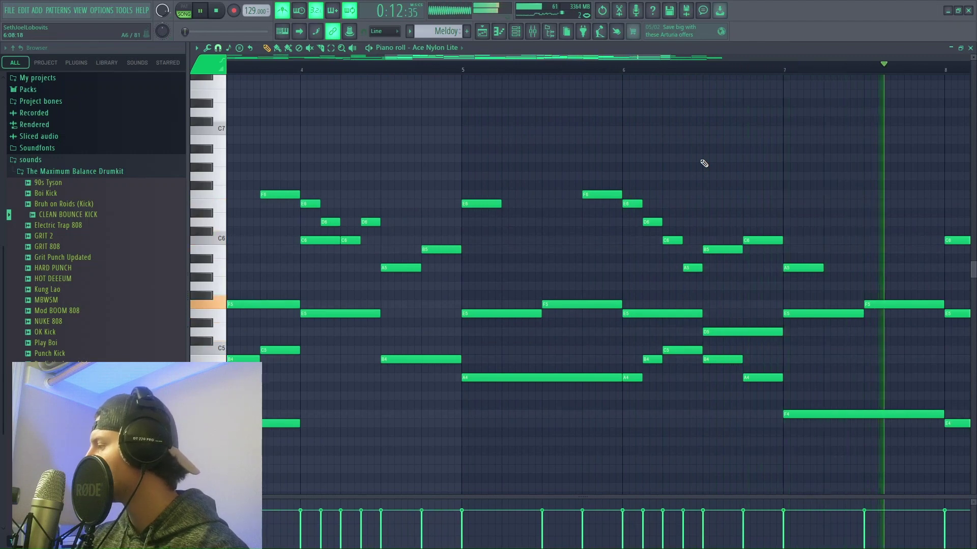
pyautogui.press('space')
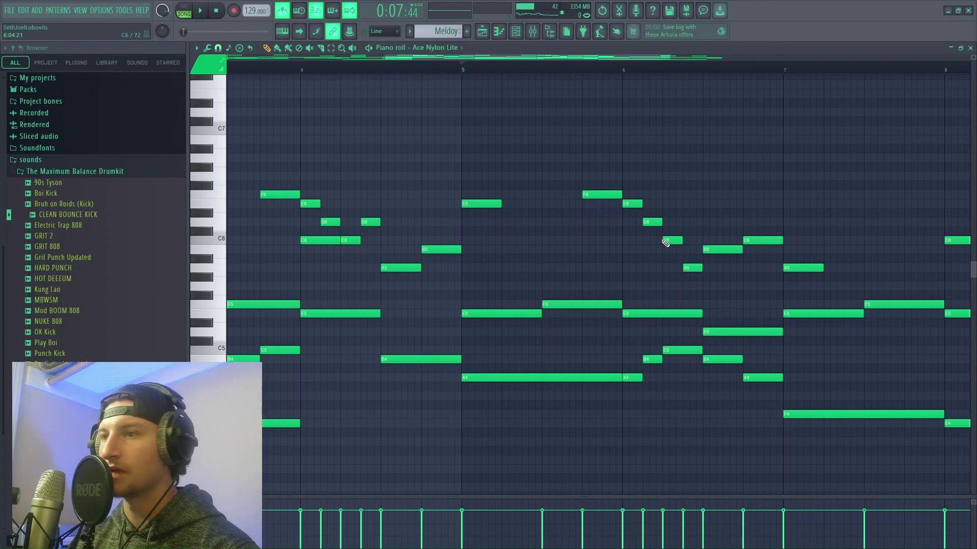
# Step: Delete the half-beat C6 and A5 notes from bar 6's descending run and audition the result
pyautogui.rightClick(692, 268)
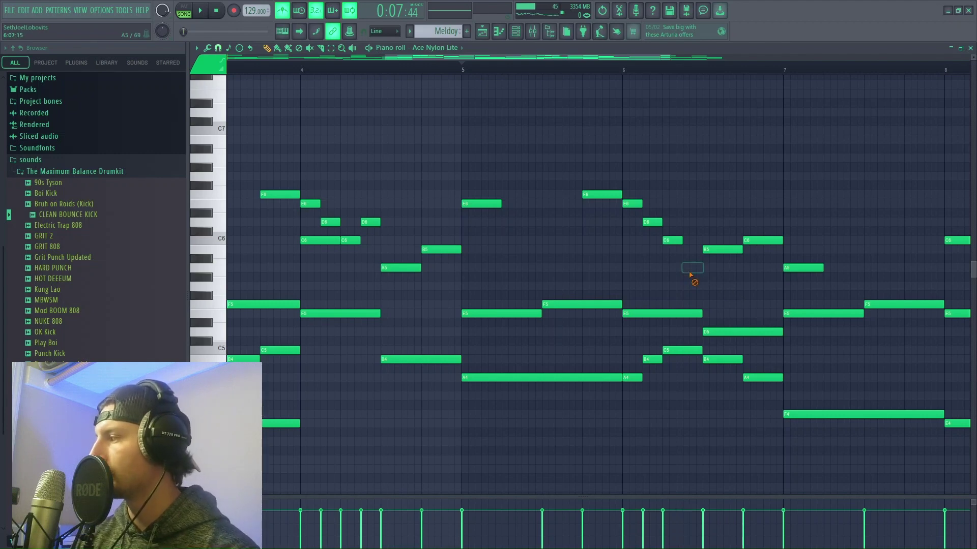
pyautogui.rightClick(678, 240)
pyautogui.press('space')
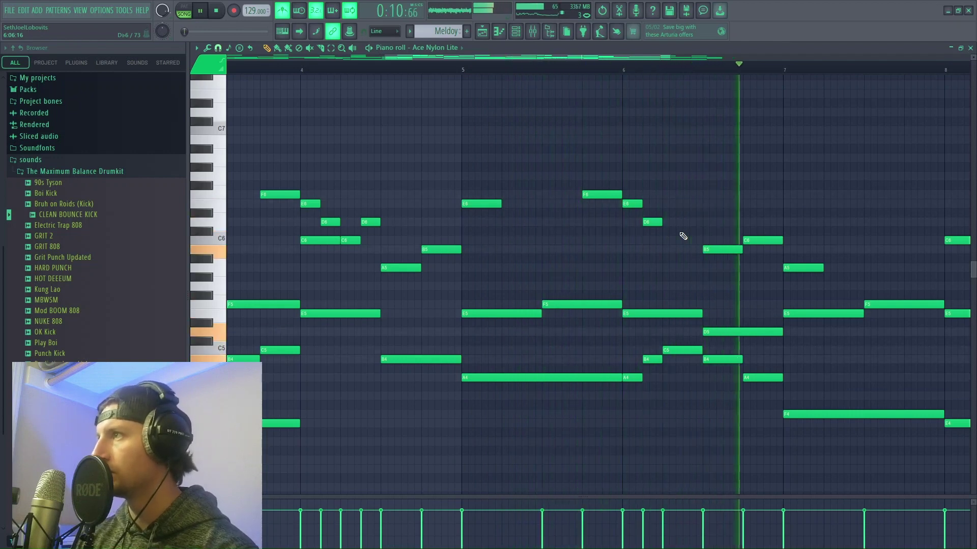
pyautogui.press('space')
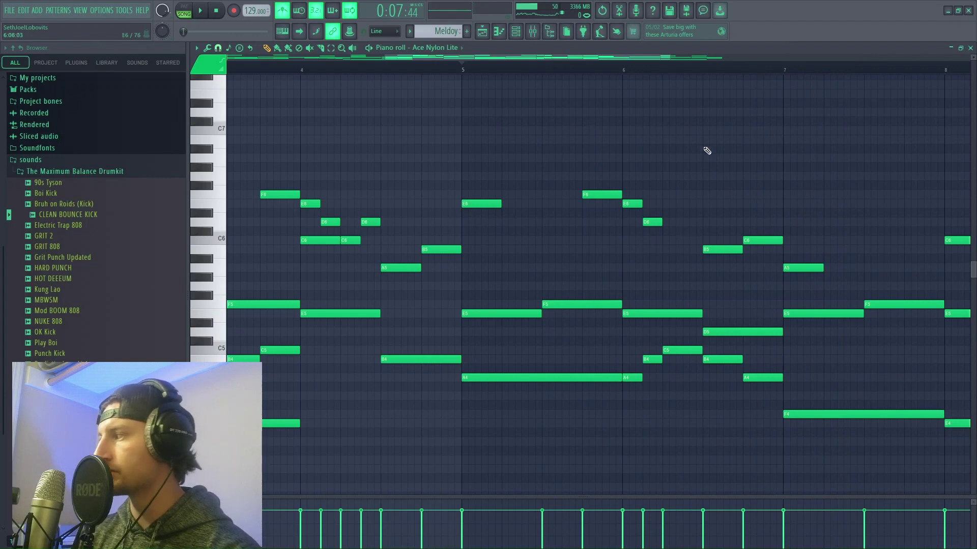
# Step: Play back the complete eight-bar melody from the beginning
pyautogui.scroll(-3, 671, 58)
pyautogui.press('space')
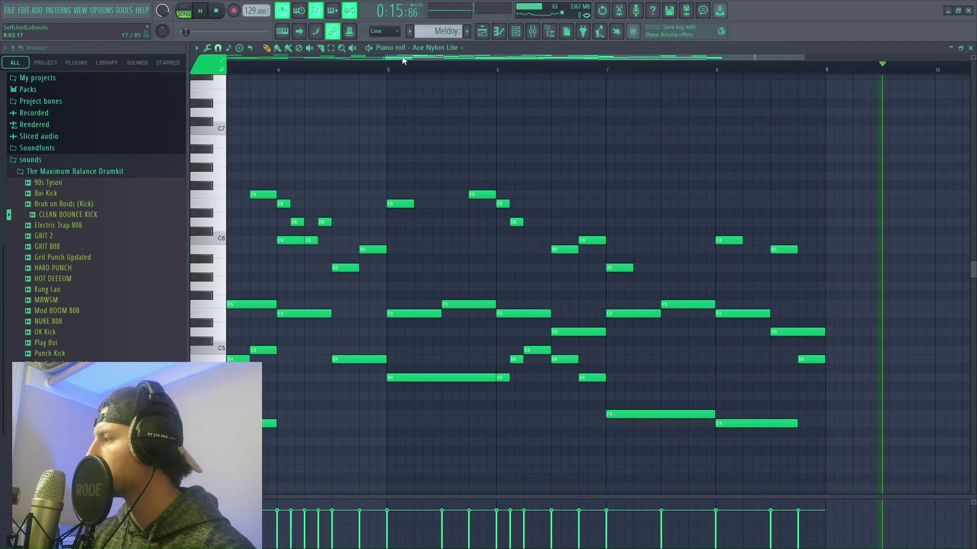
pyautogui.press('space')
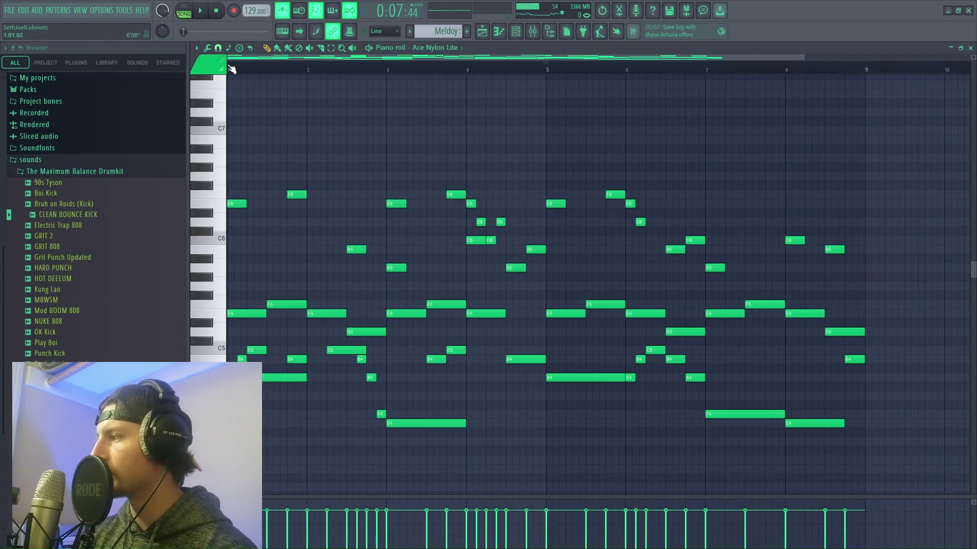
pyautogui.click(231, 69)
pyautogui.press('space')
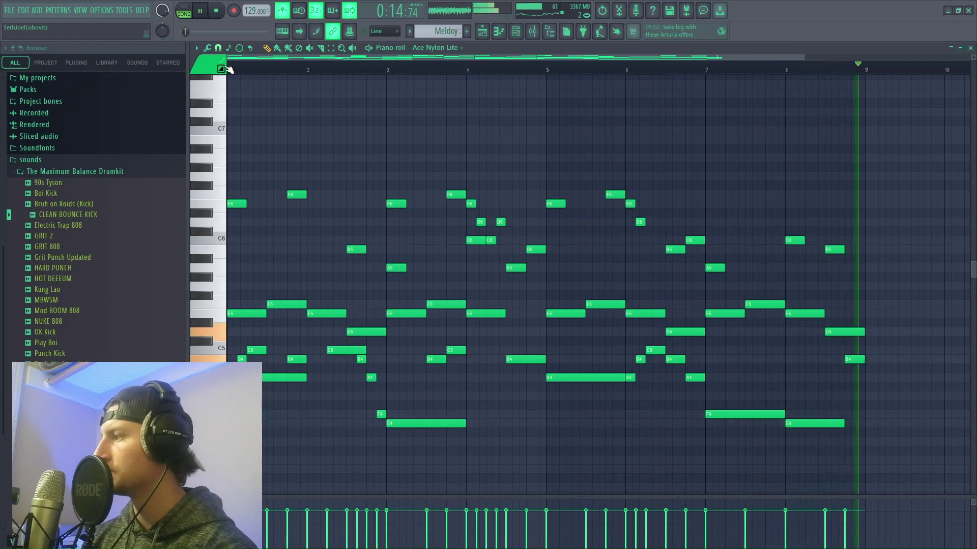
pyautogui.press('space')
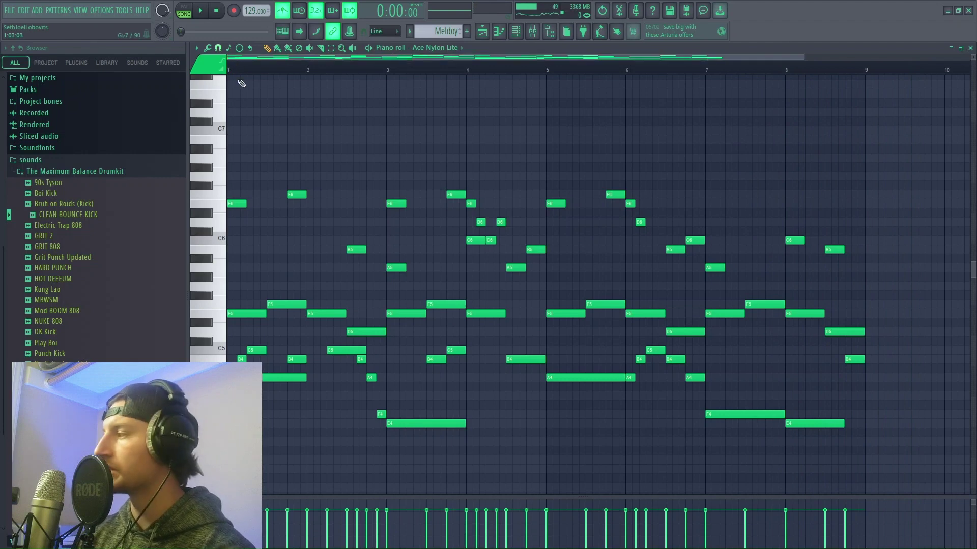
# Step: Open the Pro-Q 3 equalizer on the FLEX mixer track and play the melody through it
pyautogui.click(498, 31)
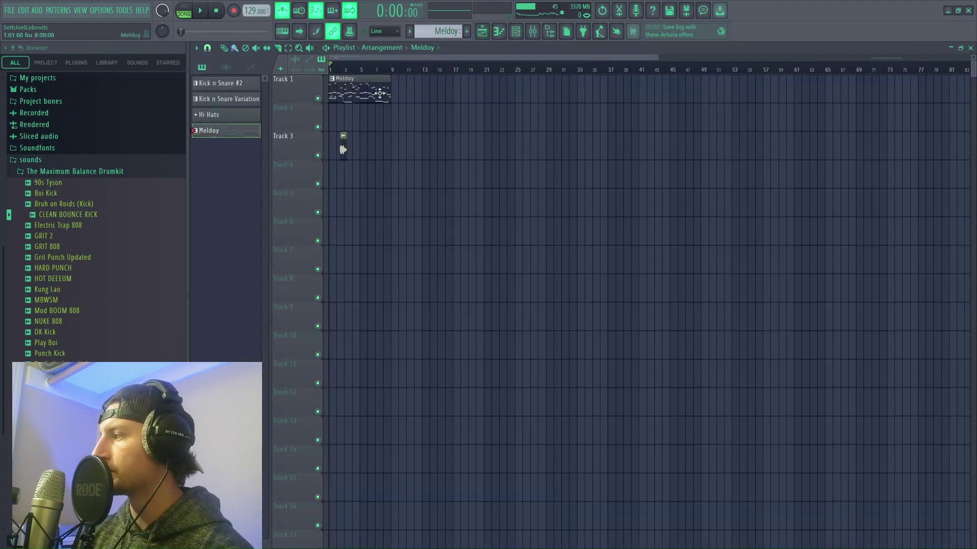
pyautogui.moveTo(401, 90)
pyautogui.mouseDown()
pyautogui.moveTo(414, 90)
pyautogui.moveTo(405, 90)
pyautogui.mouseUp()
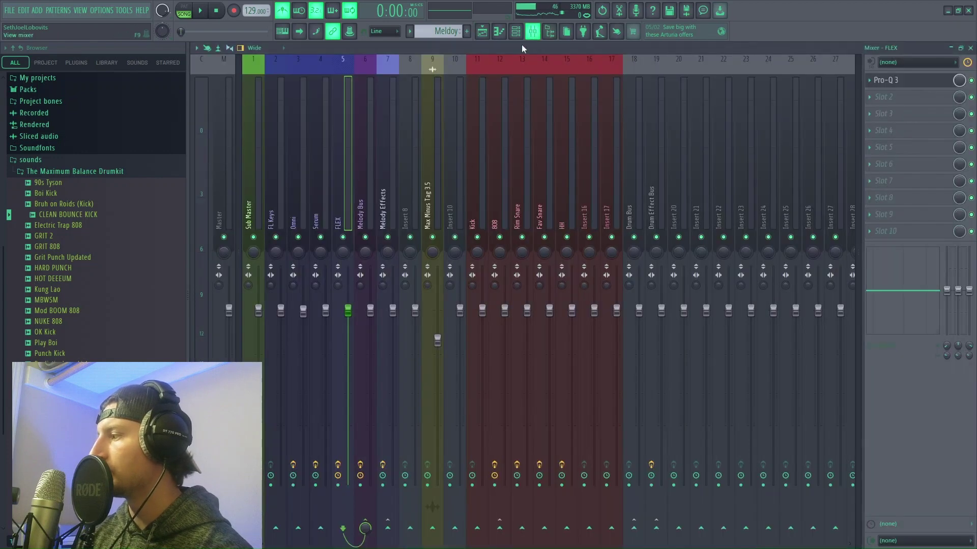
pyautogui.click(533, 31)
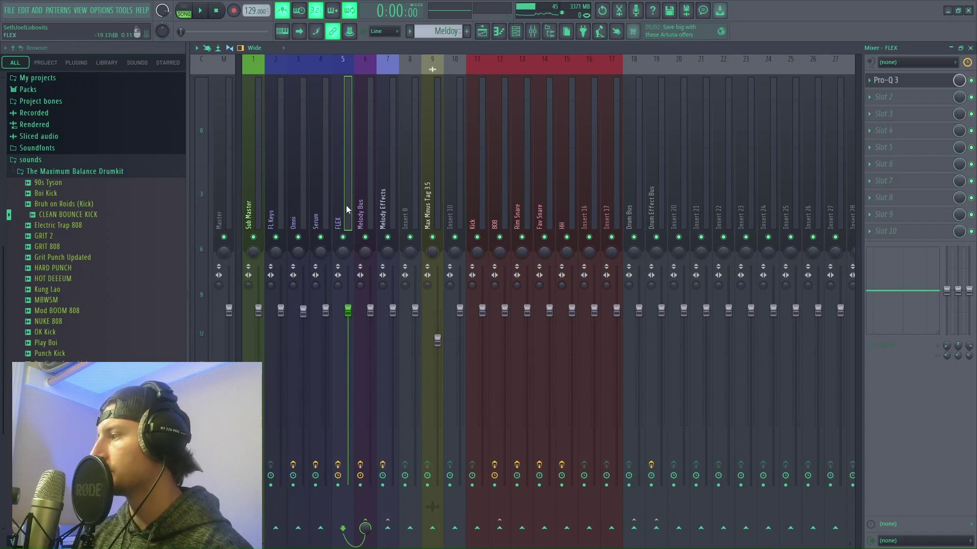
pyautogui.click(904, 86)
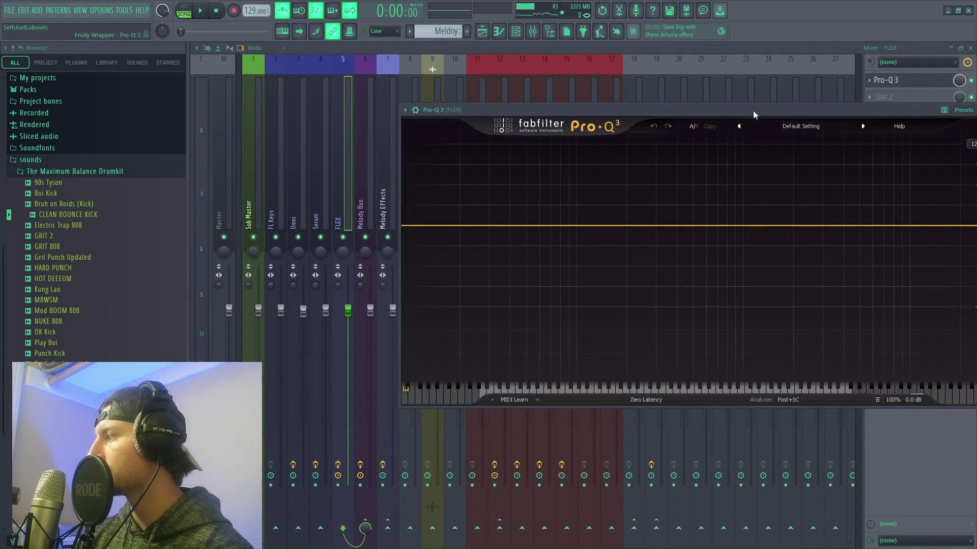
pyautogui.moveTo(753, 111); pyautogui.dragTo(484, 81)
pyautogui.press('space')
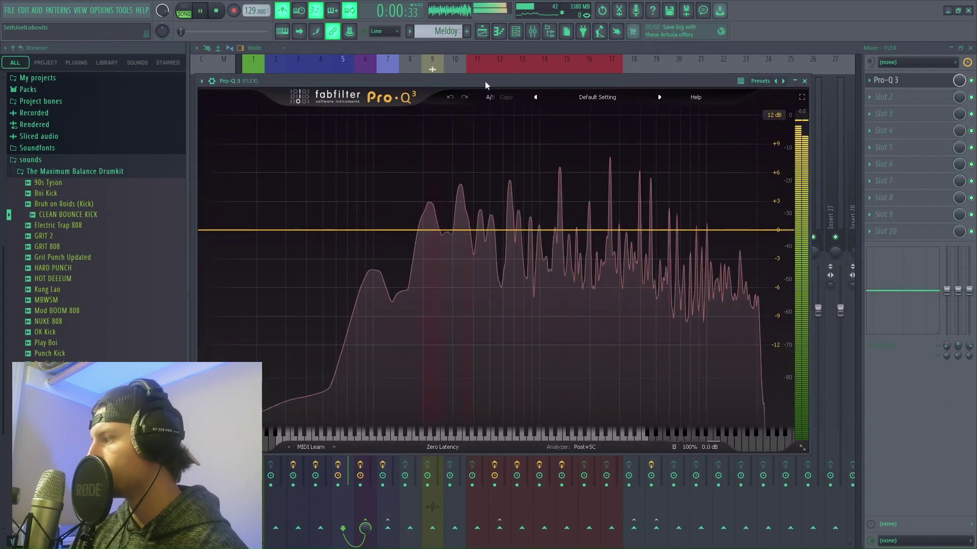
# Step: Add a 12 dB/oct low-cut band to Pro-Q 3 and sweep it to about 174 Hz while the melody plays
pyautogui.press('space')
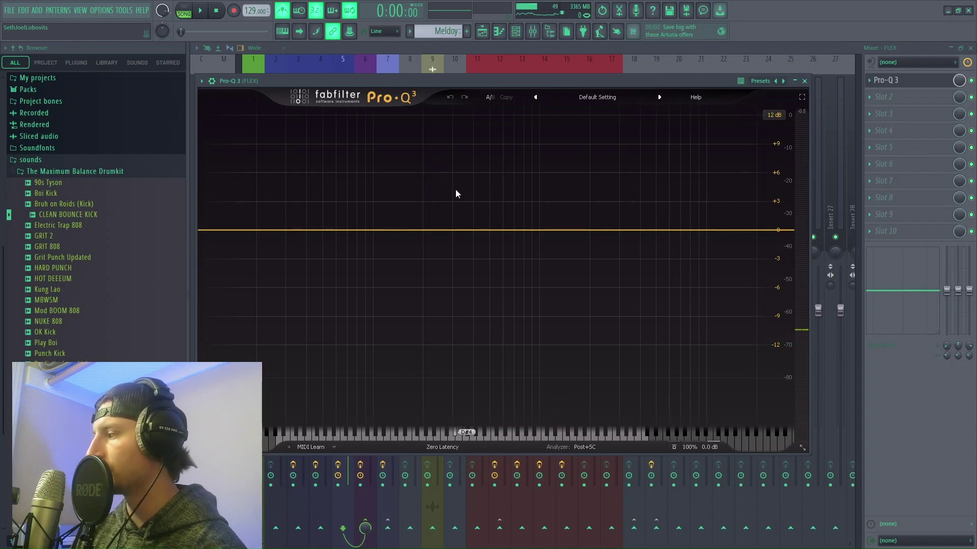
pyautogui.doubleClick(351, 231)
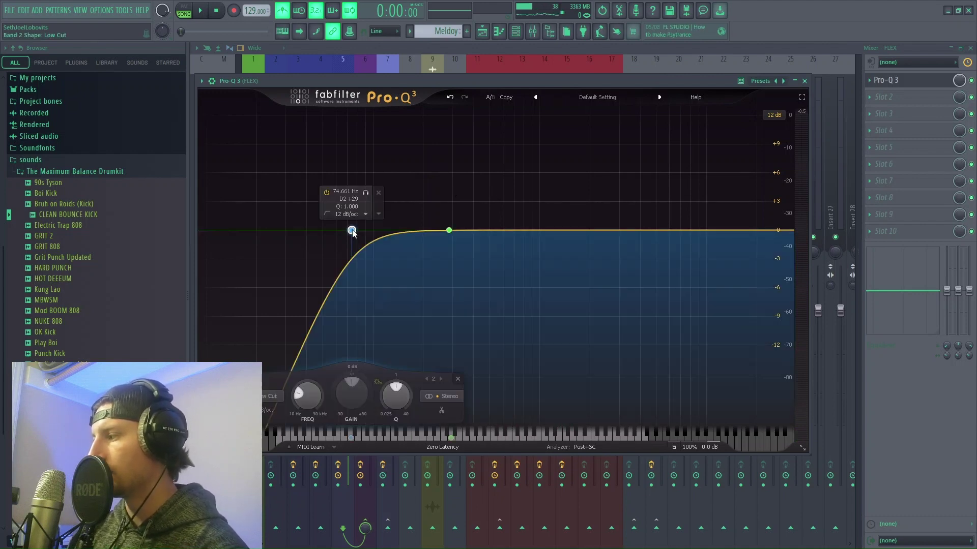
pyautogui.press('space')
pyautogui.moveTo(353, 232); pyautogui.dragTo(428, 232)
pyautogui.moveTo(423, 229)
pyautogui.mouseDown()
pyautogui.moveTo(460, 230)
pyautogui.moveTo(416, 230)
pyautogui.mouseUp()
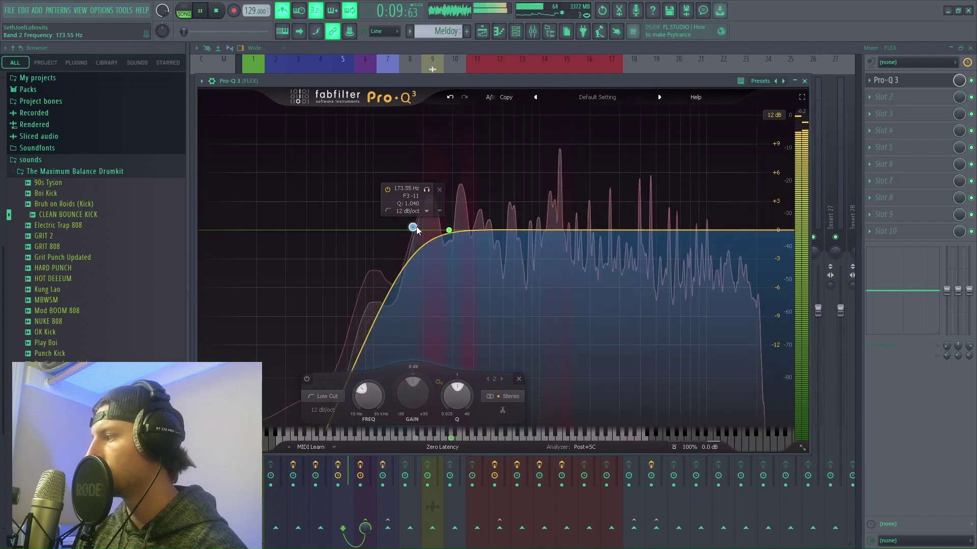
pyautogui.press('space')
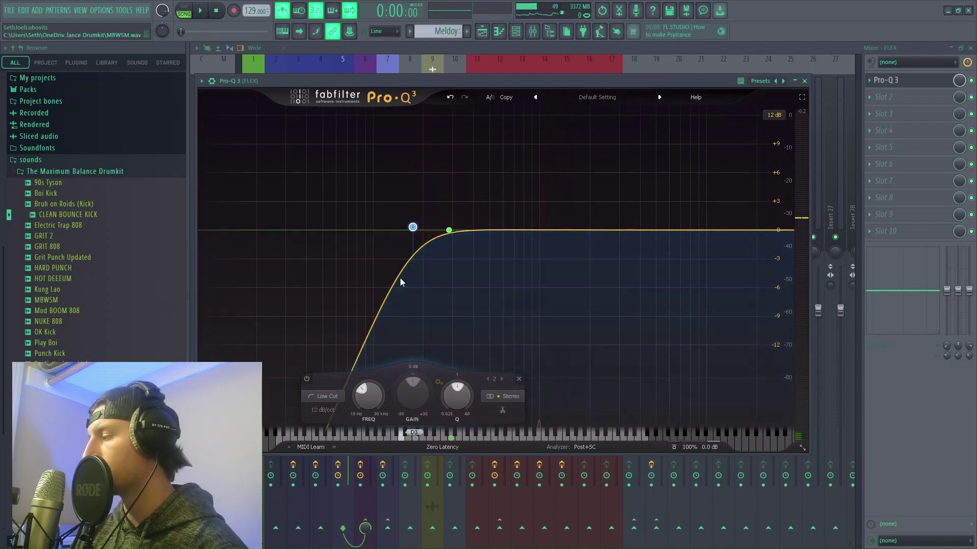
# Step: Move the flat 286 Hz bell band to about 219 Hz, cutting about 2 dB with a Q of about 5.5
pyautogui.moveTo(401, 233)
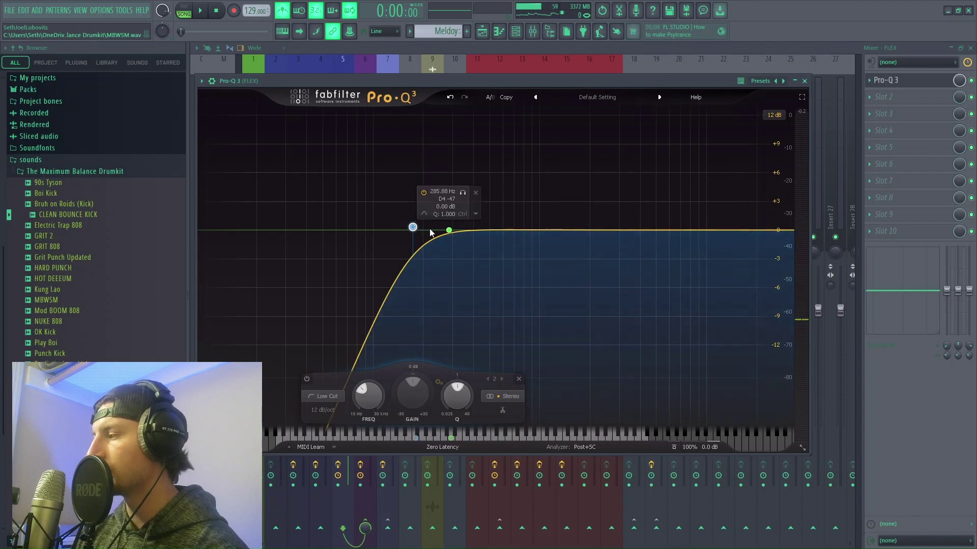
pyautogui.moveTo(477, 231)
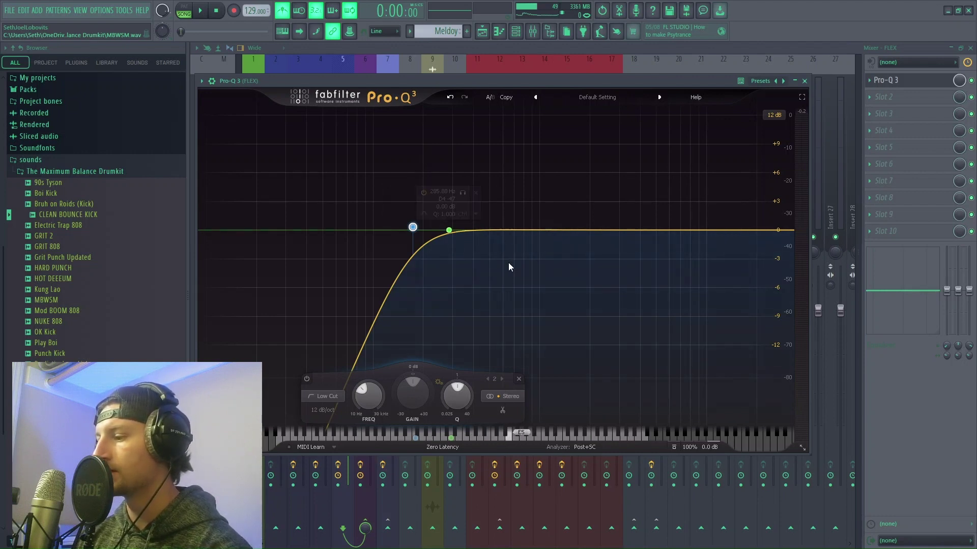
pyautogui.press('space')
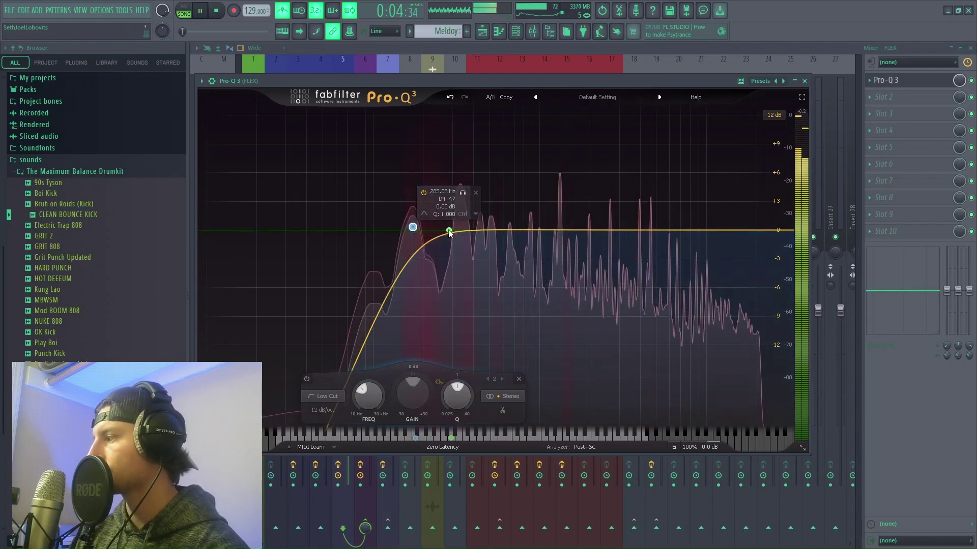
pyautogui.moveTo(449, 232); pyautogui.dragTo(427, 240)
pyautogui.moveTo(473, 389); pyautogui.dragTo(499, 390)
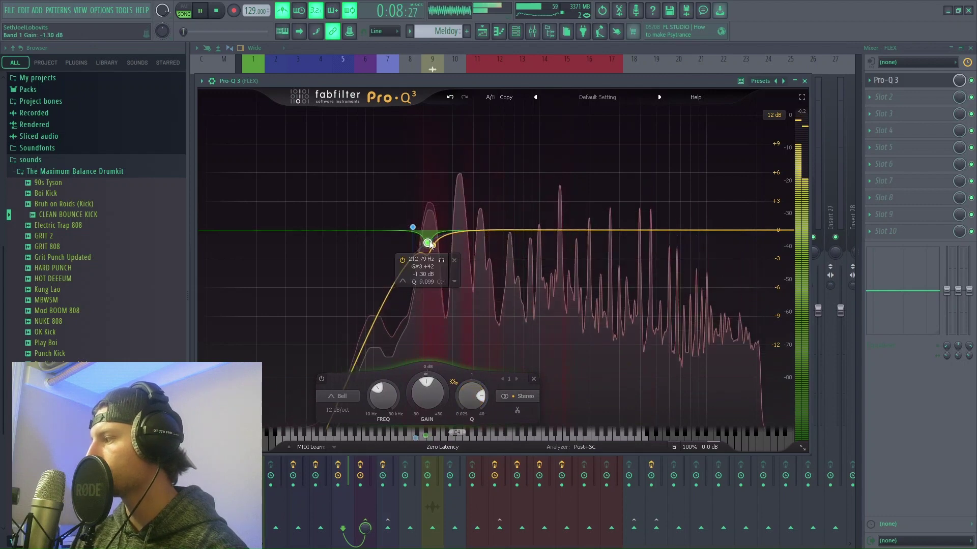
pyautogui.moveTo(427, 243); pyautogui.dragTo(429, 249)
pyautogui.moveTo(473, 391); pyautogui.dragTo(477, 403)
pyautogui.press('space')
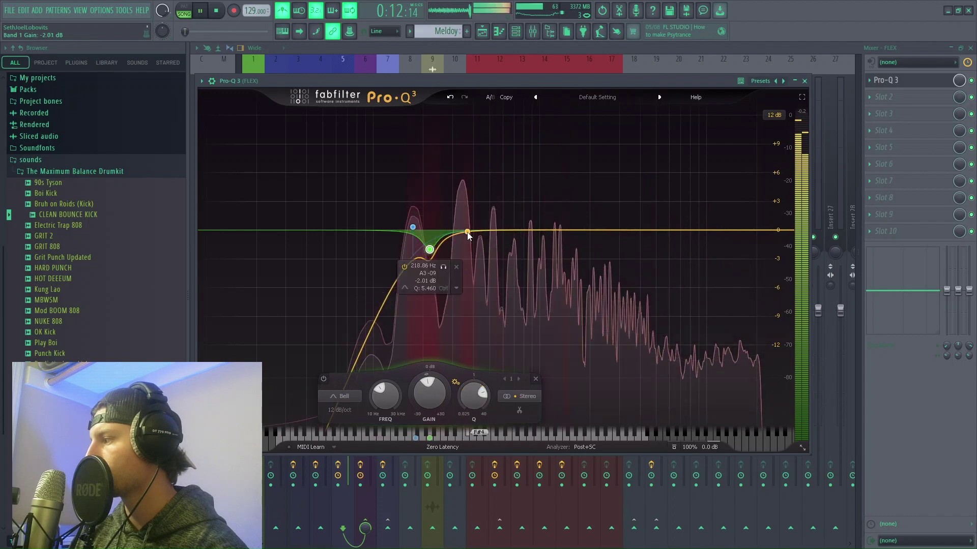
pyautogui.click(413, 228)
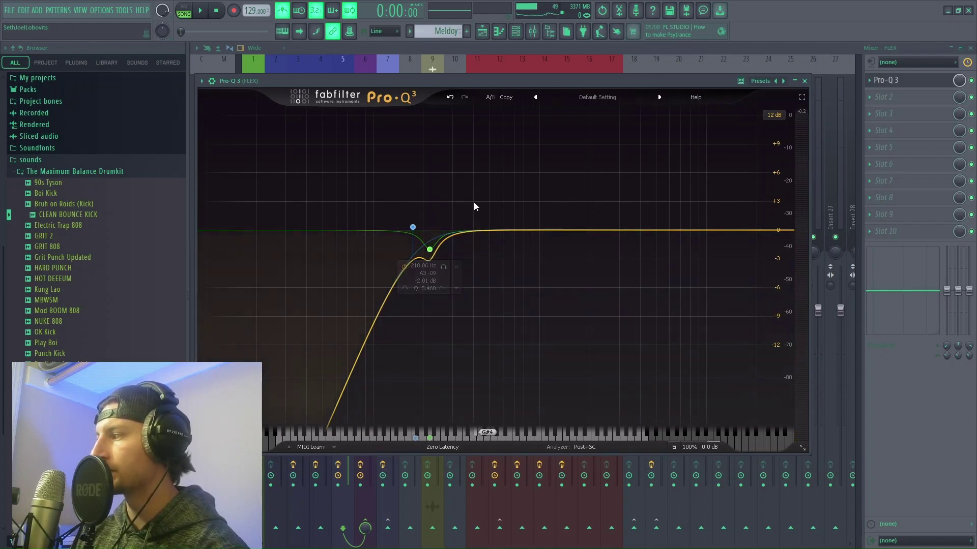
# Step: Add a bell band at about 355 Hz, cutting about 1.2 dB with a Q of about 5.4, and play the result
pyautogui.click(473, 231)
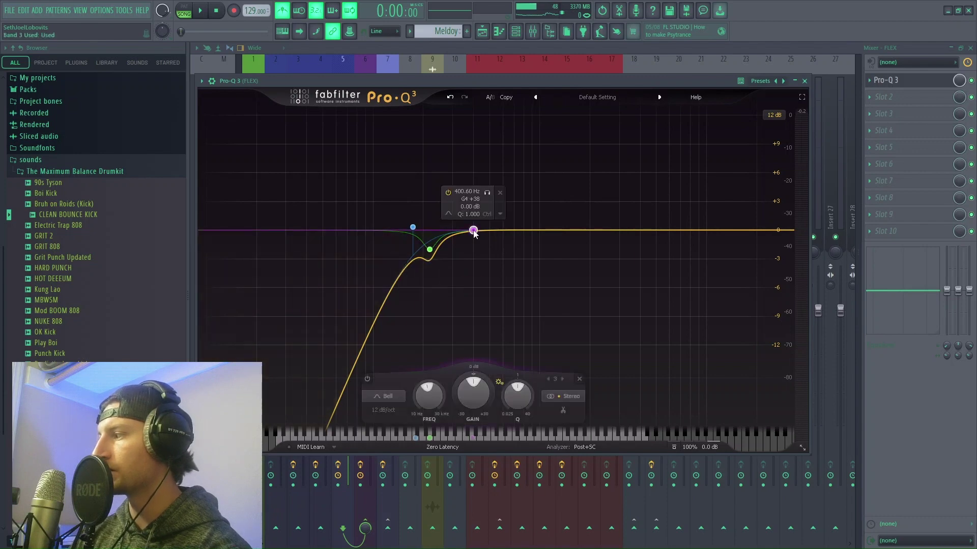
pyautogui.press('space')
pyautogui.moveTo(473, 231); pyautogui.dragTo(465, 230)
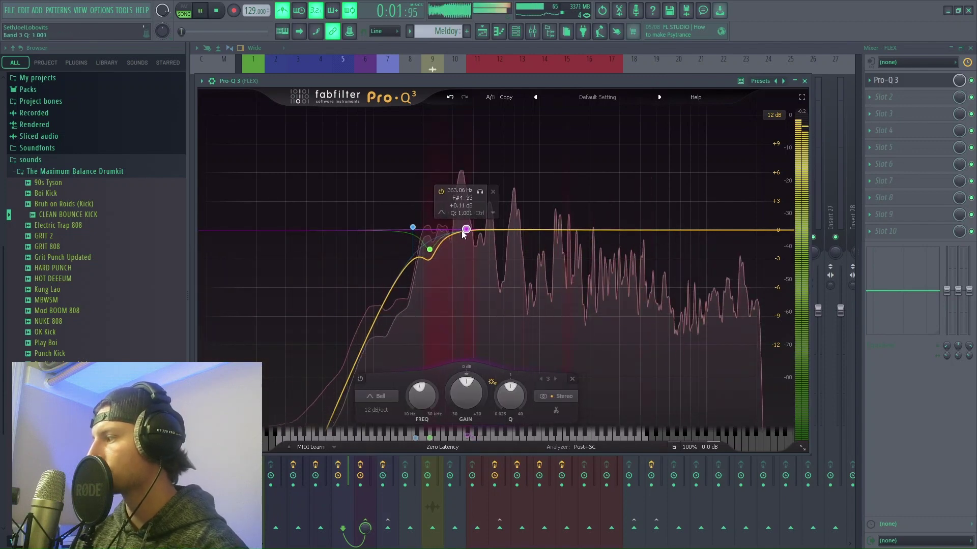
pyautogui.press('space')
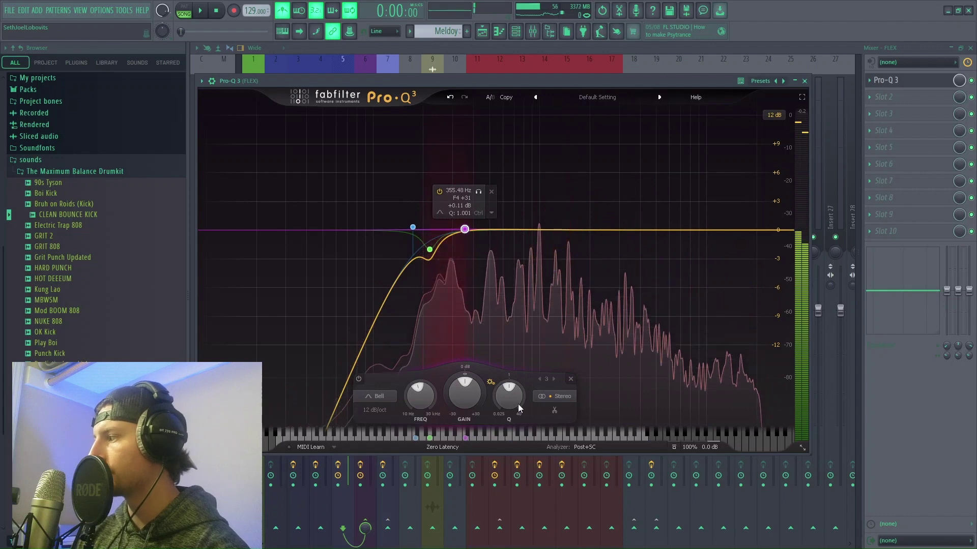
pyautogui.moveTo(508, 394); pyautogui.dragTo(516, 362)
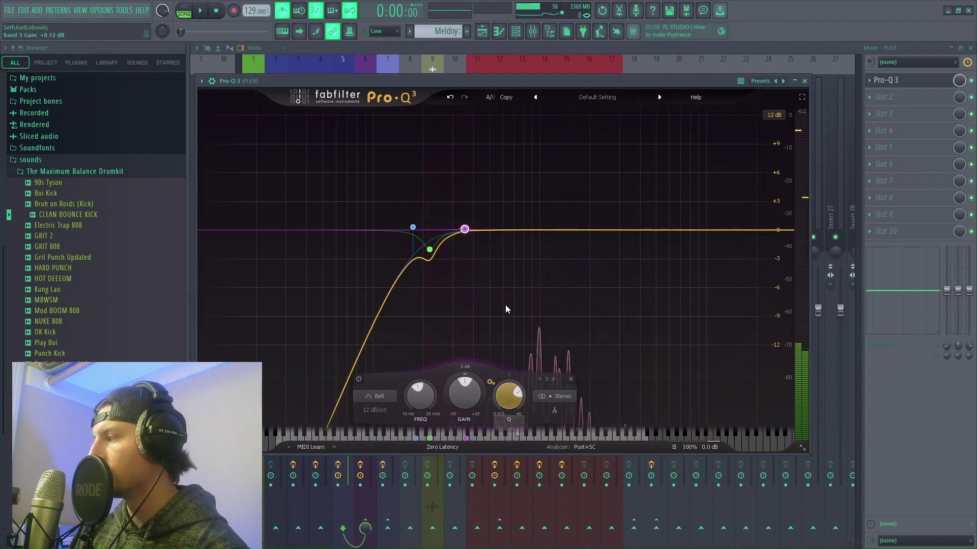
pyautogui.moveTo(466, 232)
pyautogui.moveTo(466, 232); pyautogui.dragTo(466, 244)
pyautogui.press('space')
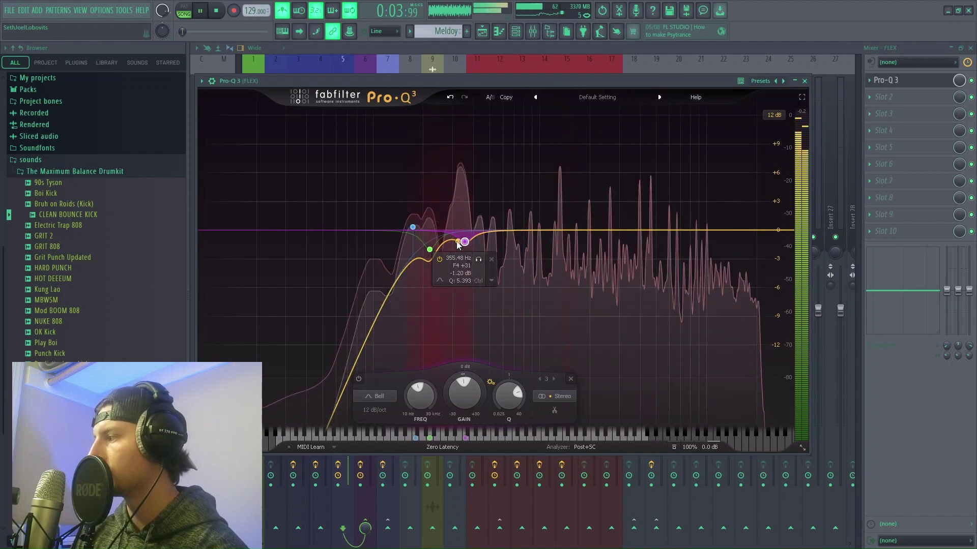
# Step: Add a bell band between the two existing cuts at about 282 Hz, cutting about 0.9 dB with a Q of about 2
pyautogui.click(447, 240)
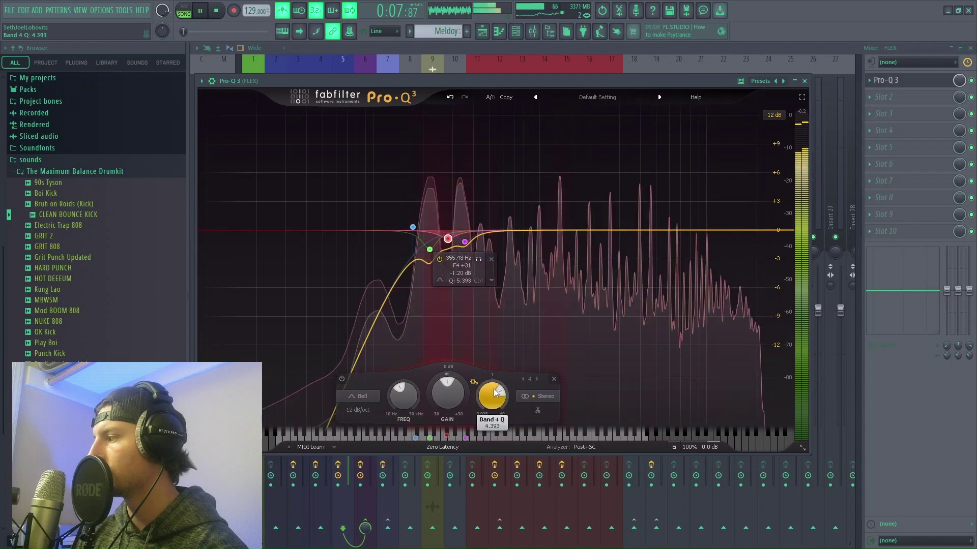
pyautogui.moveTo(490, 398); pyautogui.dragTo(490, 407)
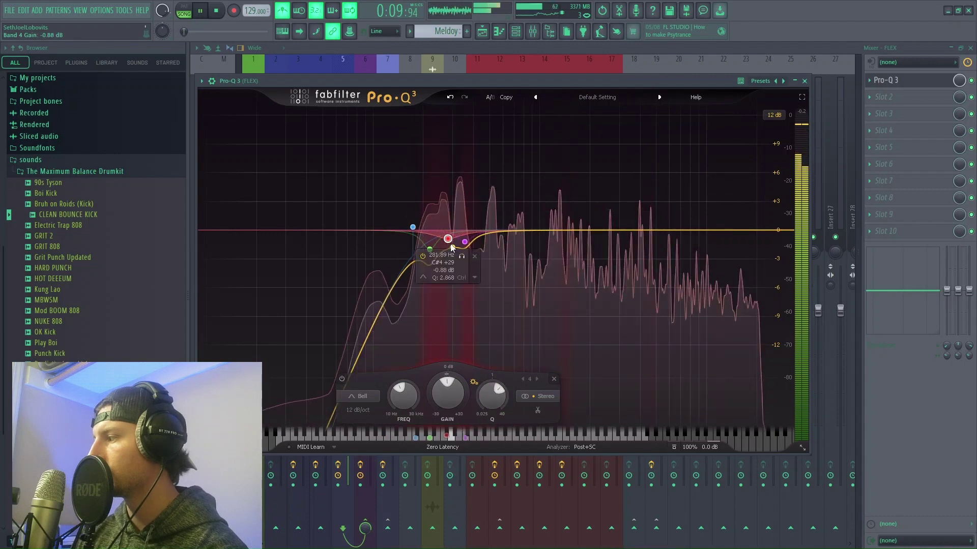
pyautogui.moveTo(449, 240); pyautogui.dragTo(447, 239)
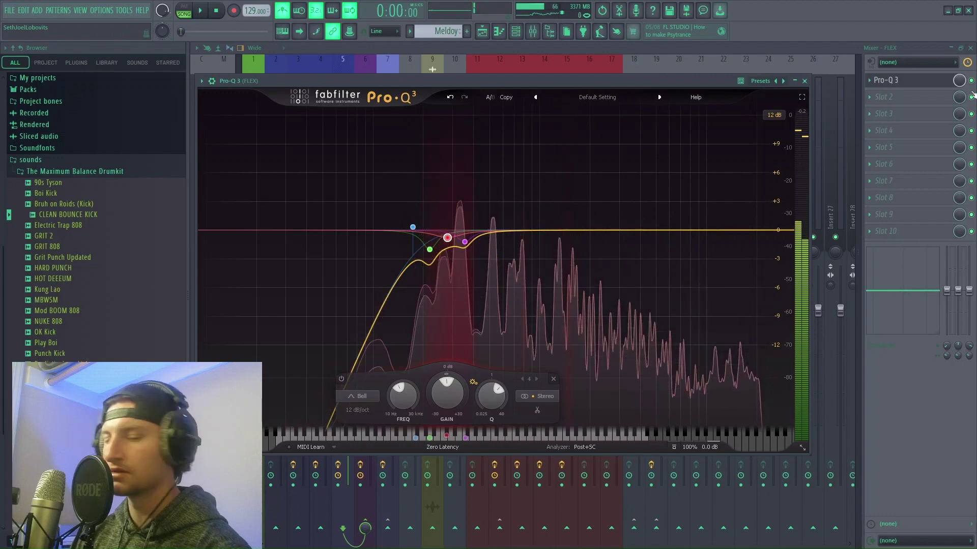
pyautogui.press('space')
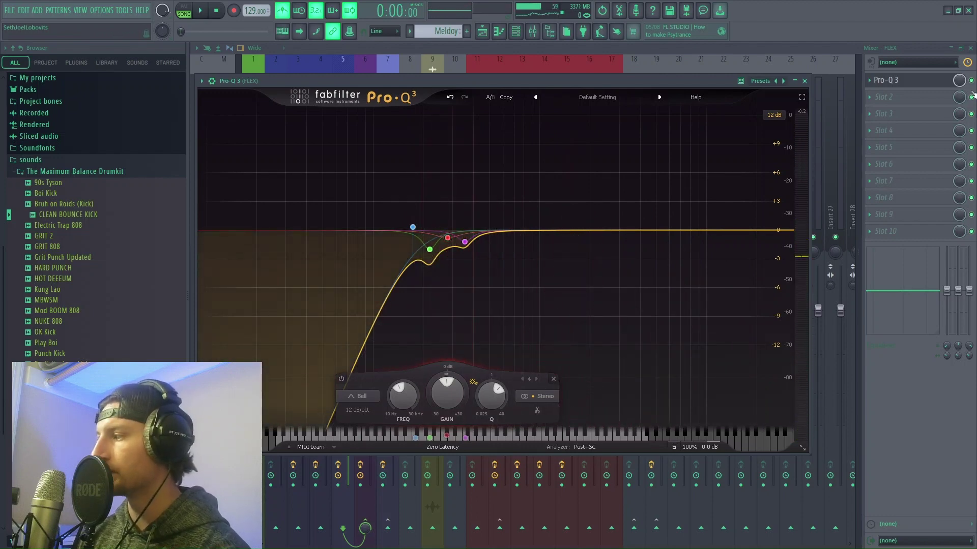
# Step: Play the melody while toggling Pro-Q 3 on the FLEX track to compare the equalized and original sound
pyautogui.press('space')
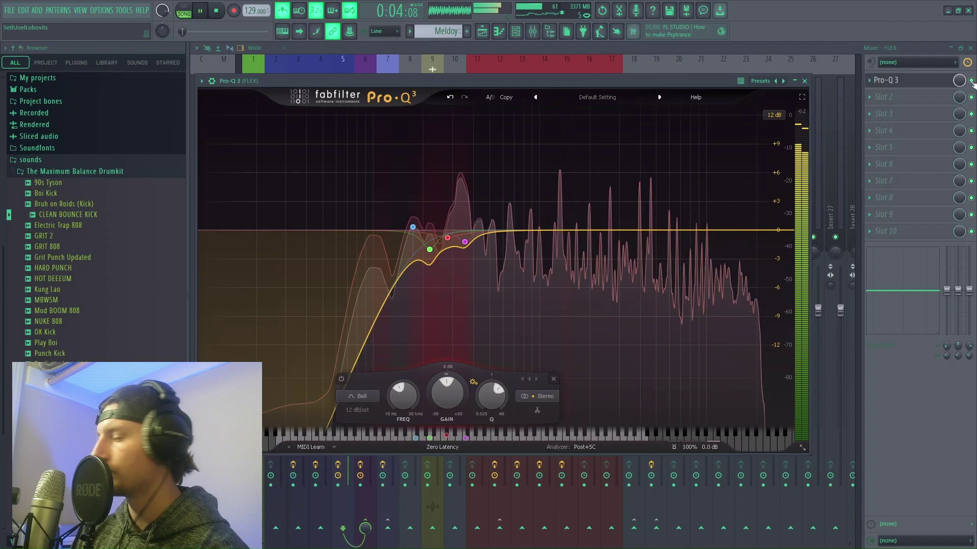
pyautogui.click(972, 82)
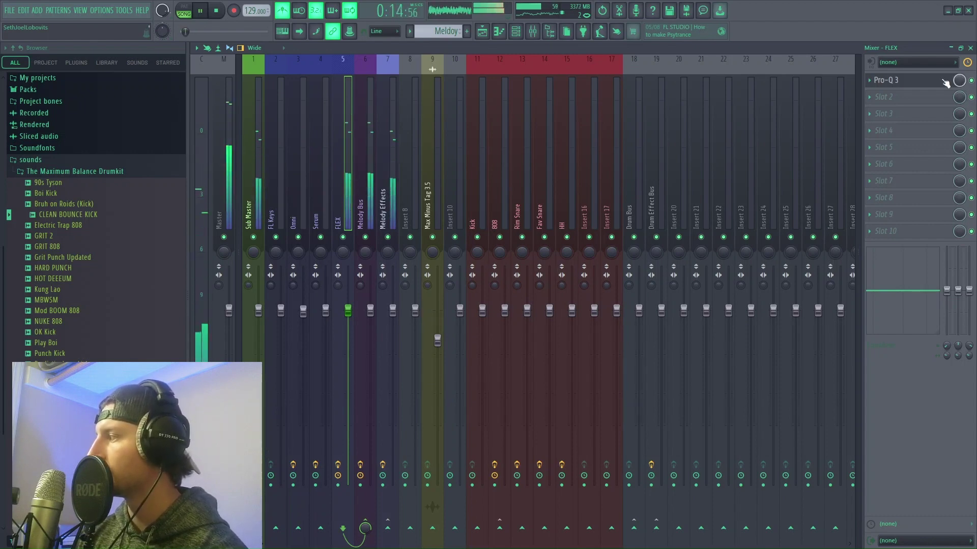
pyautogui.press('space')
pyautogui.click(907, 87)
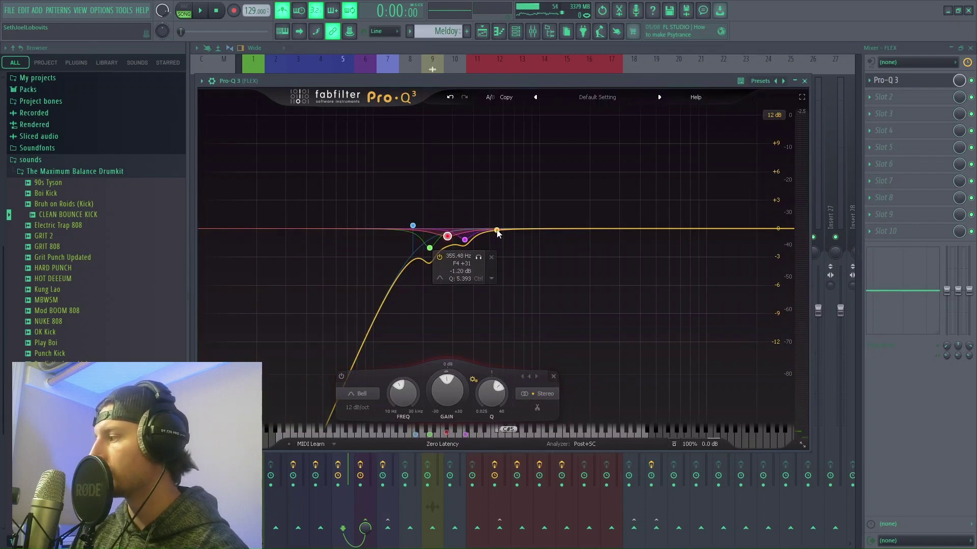
# Step: Add a bell band at about 1323 Hz, cutting about 0.8 dB with a Q of about 6 while the melody plays, and close the equalizer
pyautogui.press('space')
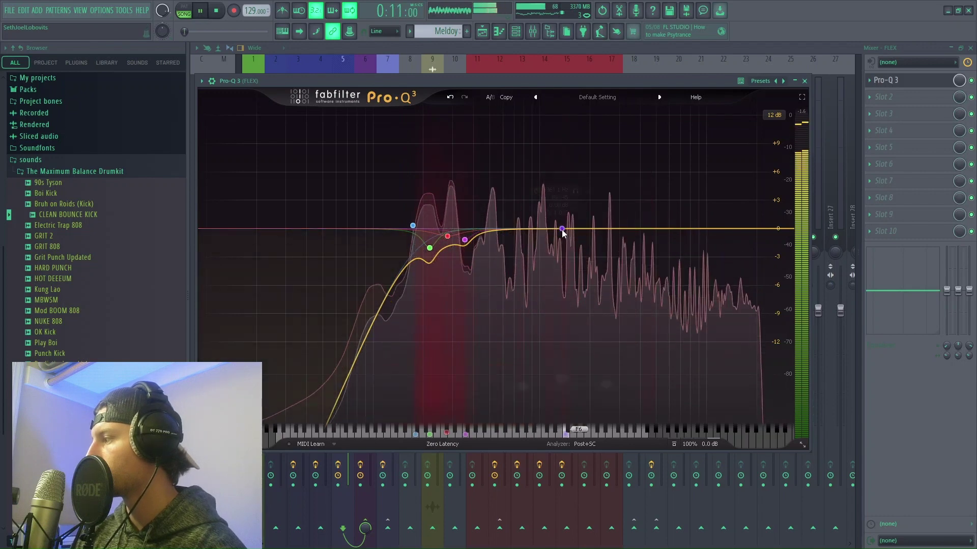
pyautogui.click(562, 229)
pyautogui.moveTo(562, 231); pyautogui.dragTo(558, 234)
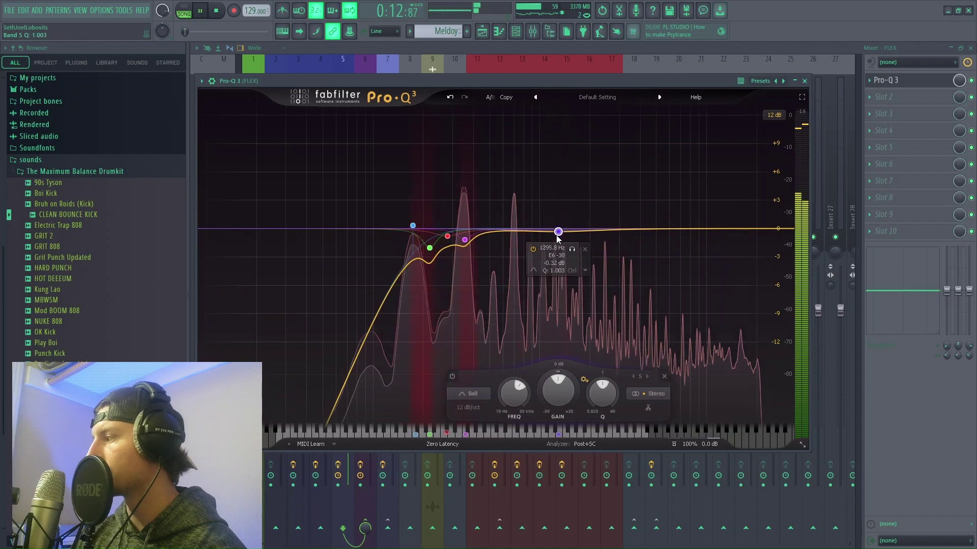
pyautogui.moveTo(595, 389); pyautogui.dragTo(602, 351)
pyautogui.moveTo(560, 233)
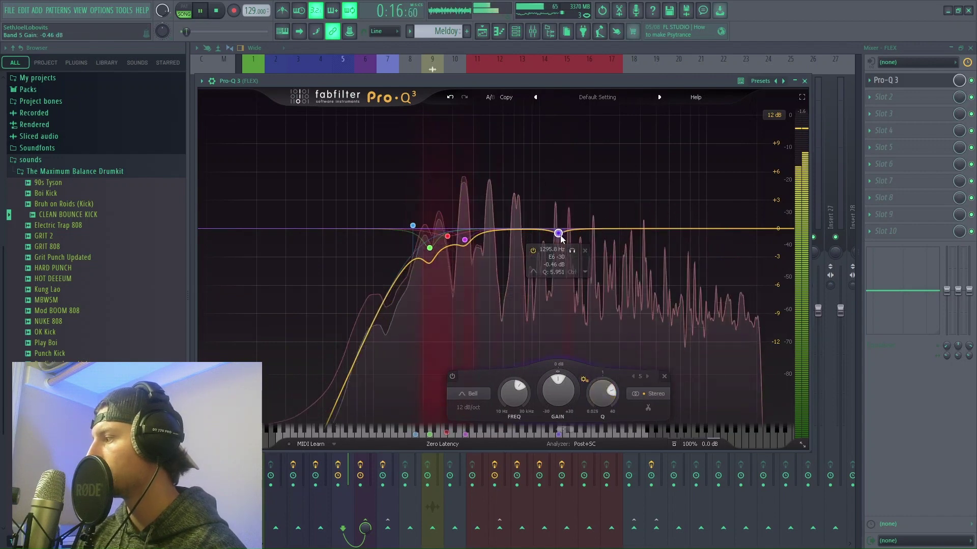
pyautogui.moveTo(560, 232); pyautogui.dragTo(562, 232)
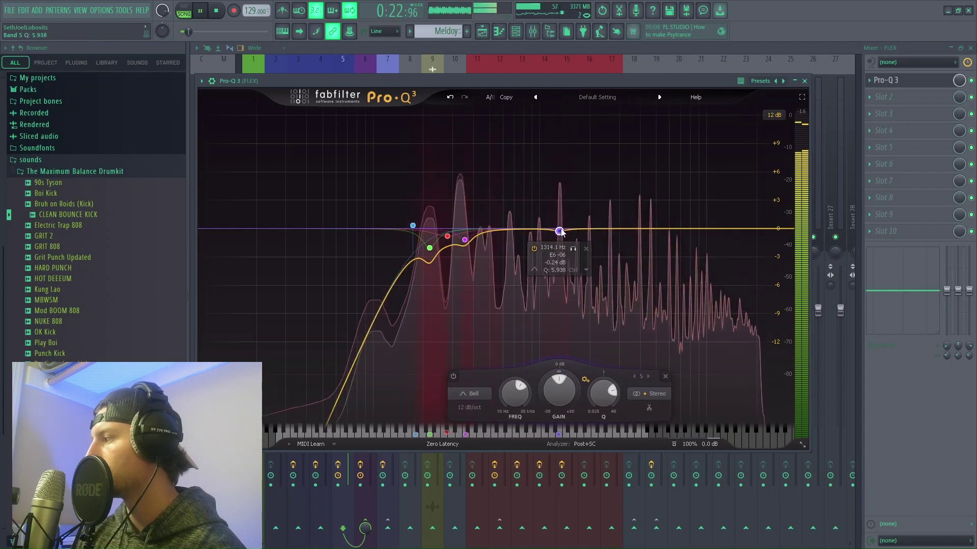
pyautogui.moveTo(559, 231); pyautogui.dragTo(560, 247)
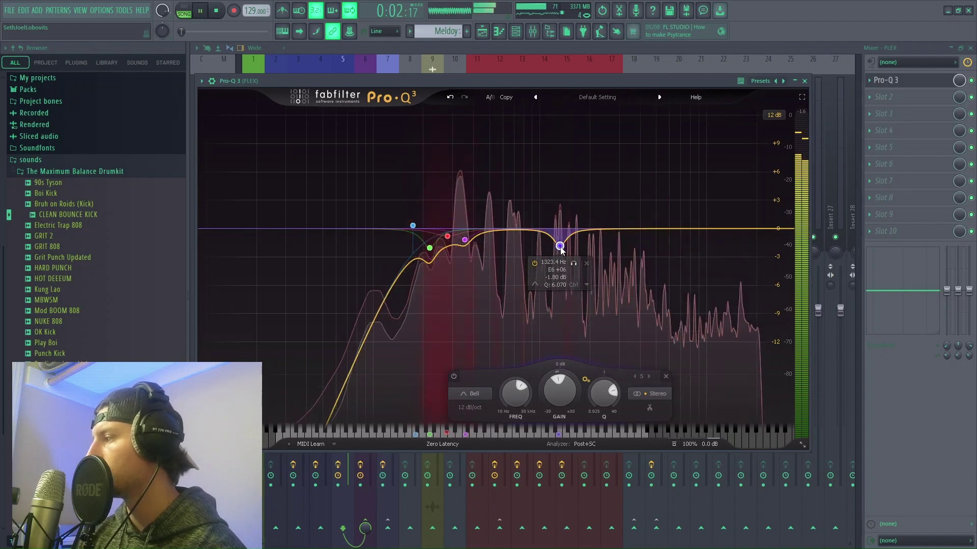
pyautogui.moveTo(561, 245); pyautogui.dragTo(561, 239)
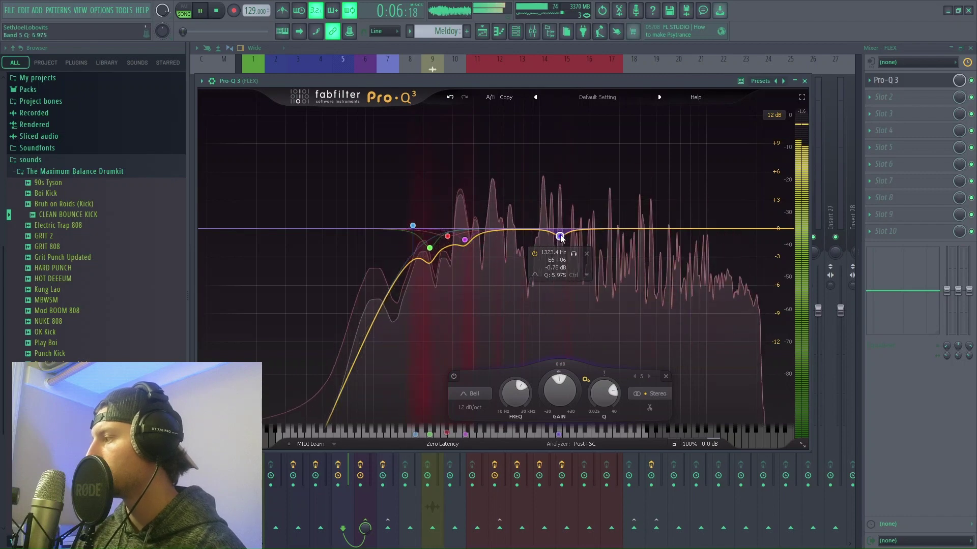
pyautogui.press('space')
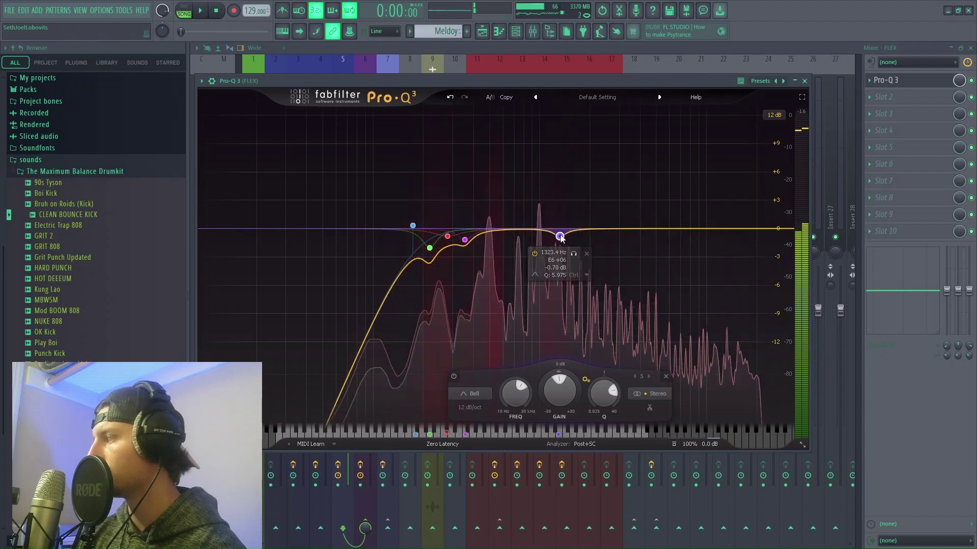
pyautogui.press('Escape')
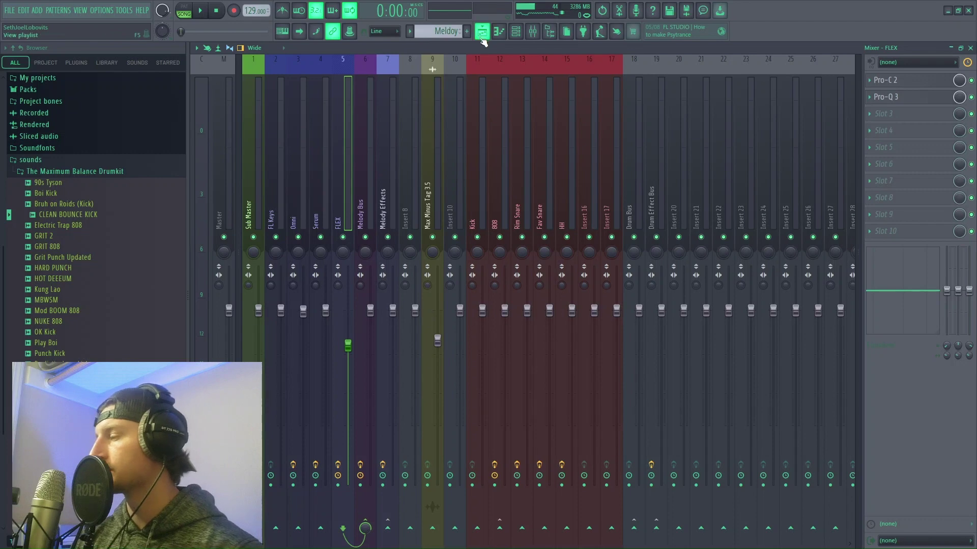
# Step: Show the playlist and check the Meldoy pattern's notes in the piano roll
pyautogui.click(483, 32)
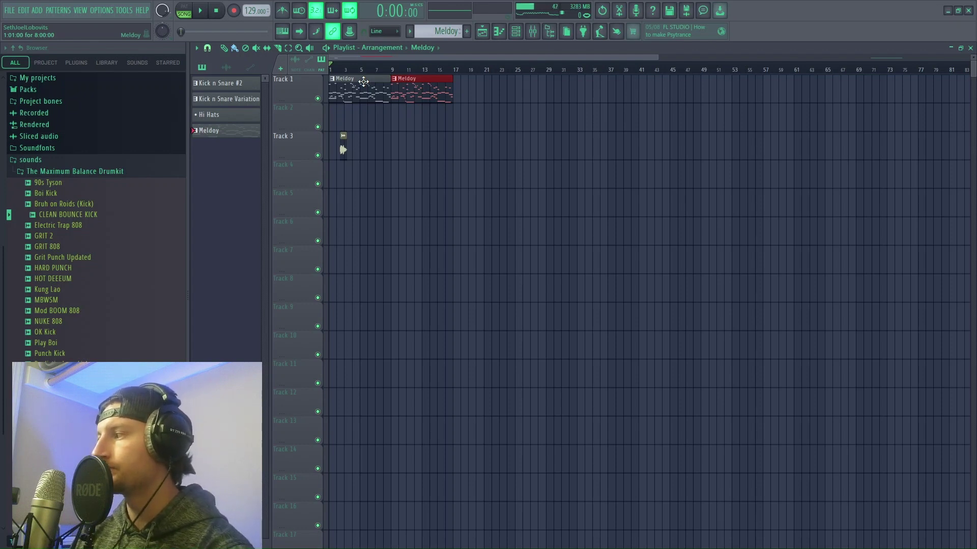
pyautogui.doubleClick(363, 81)
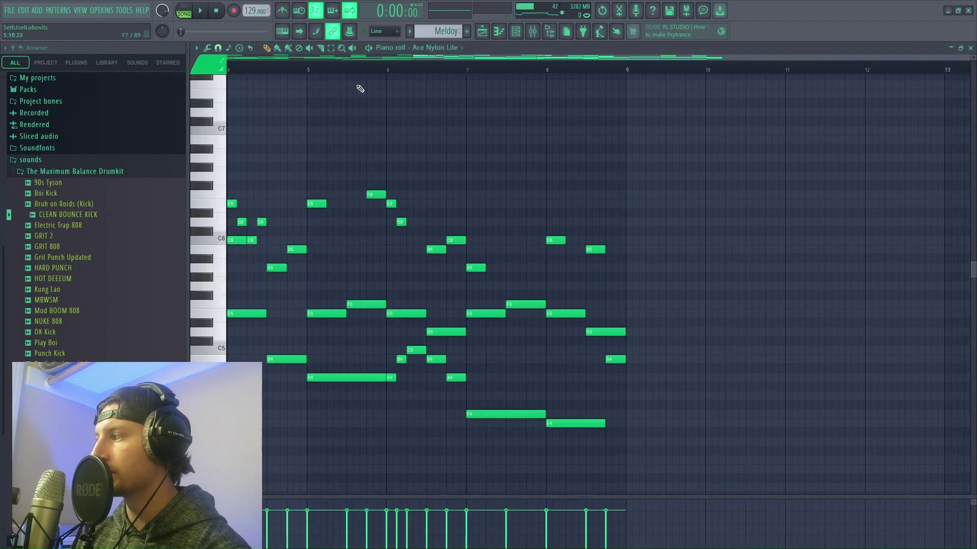
pyautogui.click(483, 32)
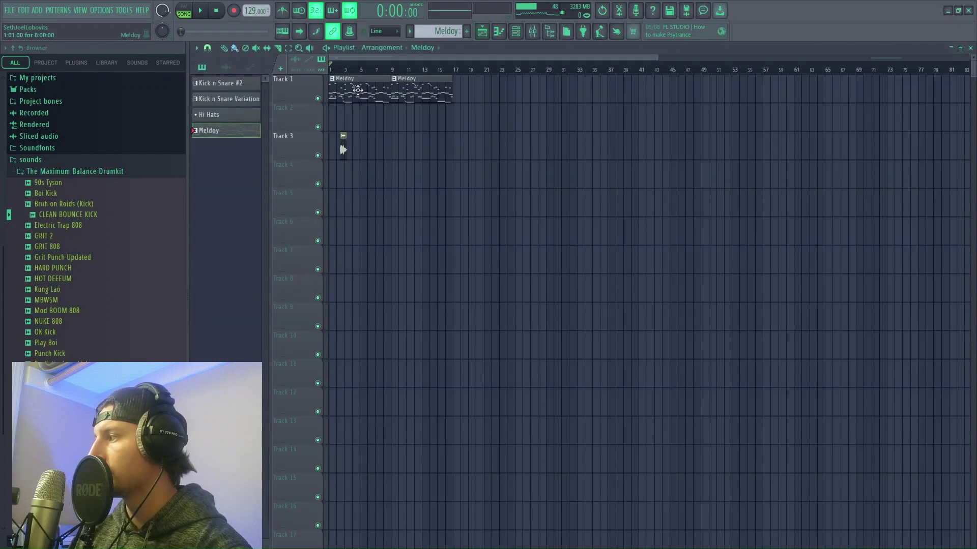
# Step: Render the Meldoy pattern as an audio clip with insert effects and master effects enabled
pyautogui.rightClick(220, 136)
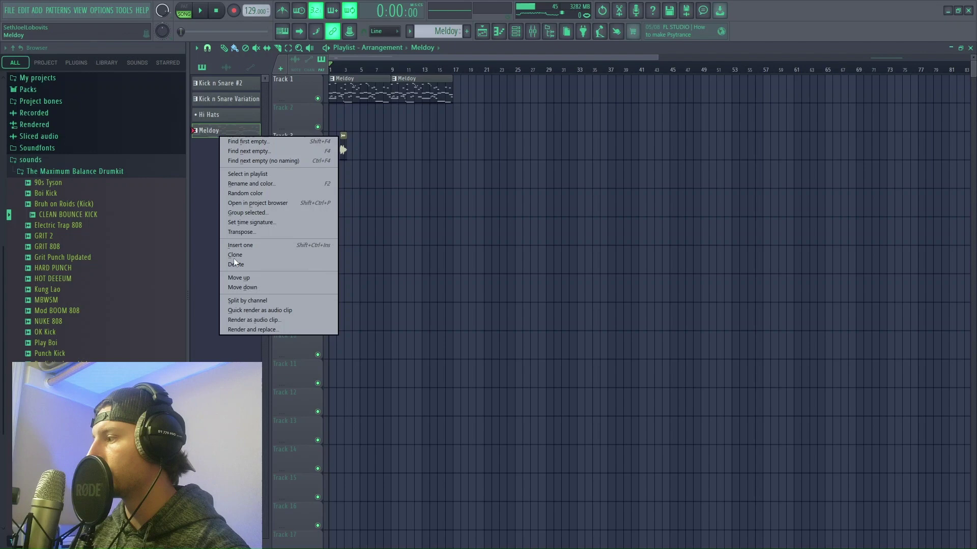
pyautogui.click(246, 323)
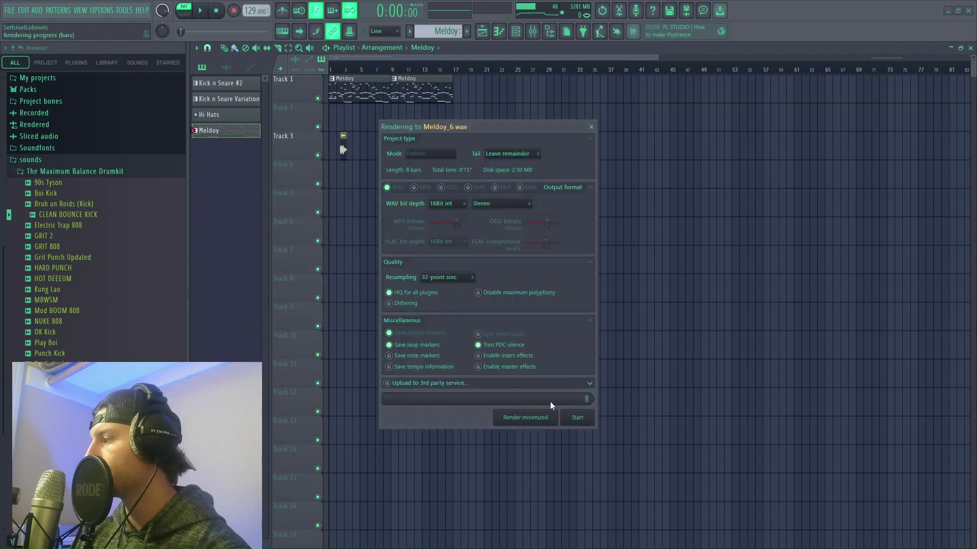
pyautogui.click(478, 356)
pyautogui.click(478, 367)
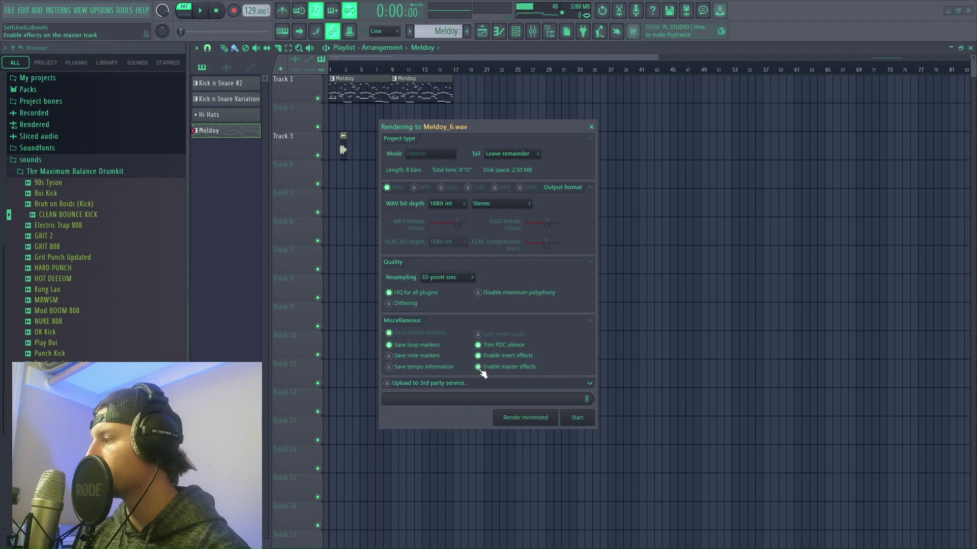
pyautogui.click(580, 419)
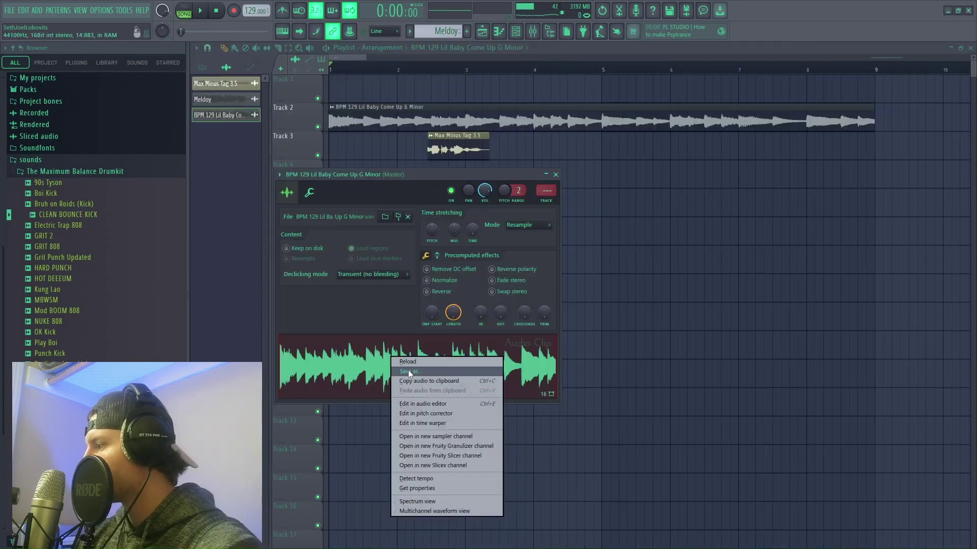
# Step: Open the save dialog for the BPM 129 Lil Baby Come Up sample and delete the key letter G from its file name
pyautogui.click(409, 371)
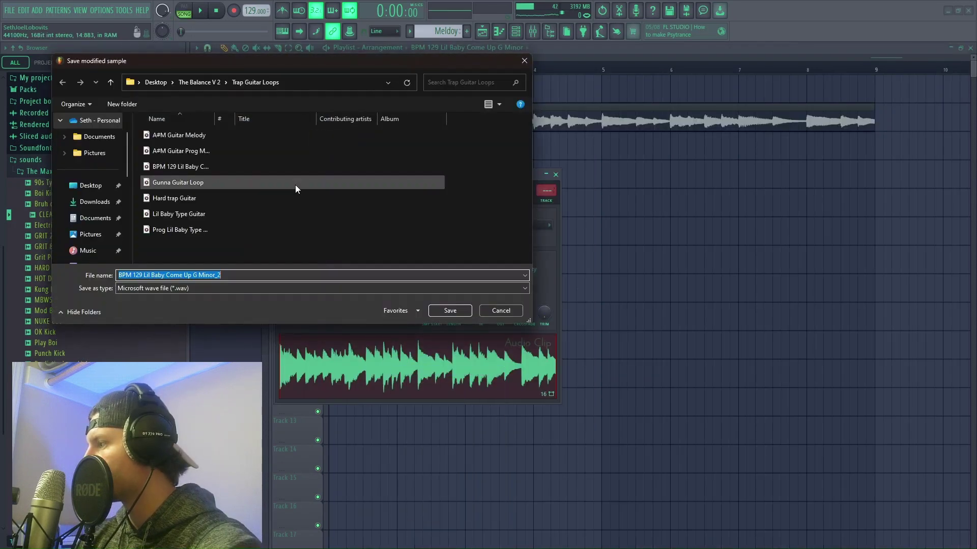
pyautogui.click(199, 275)
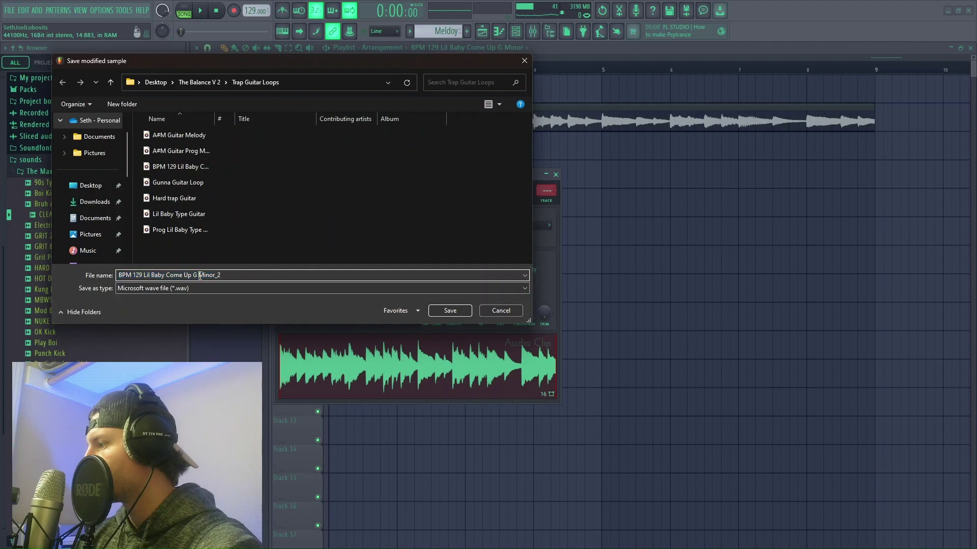
pyautogui.press('BackSpace')
pyautogui.press('BackSpace')
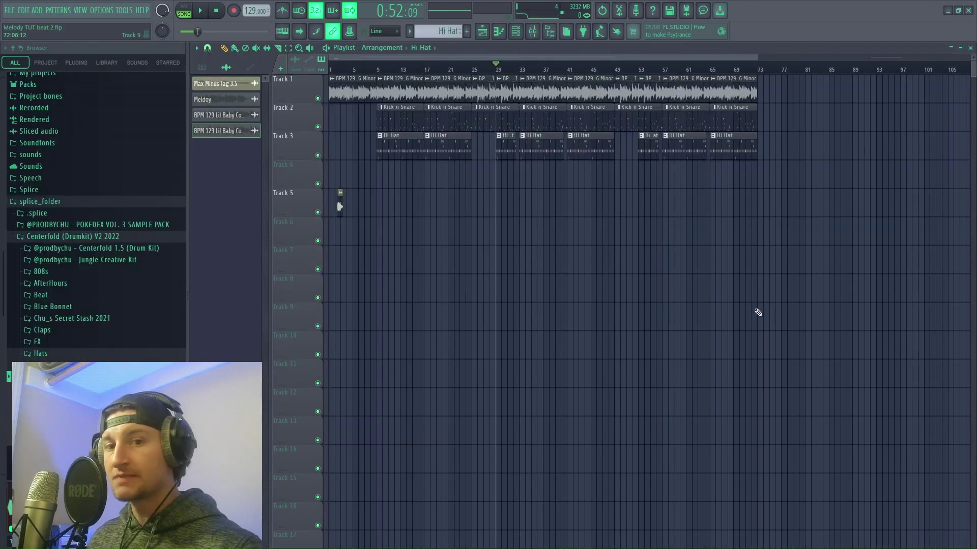